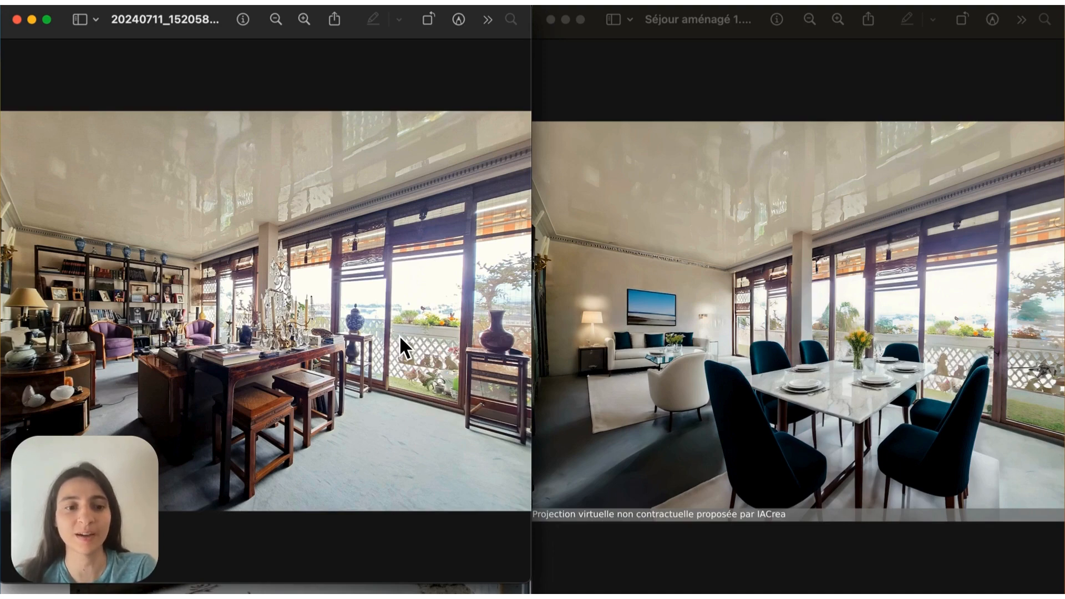
Switch to the IACrea website and open its "Désencombrer un espace" feature
click(177, 590)
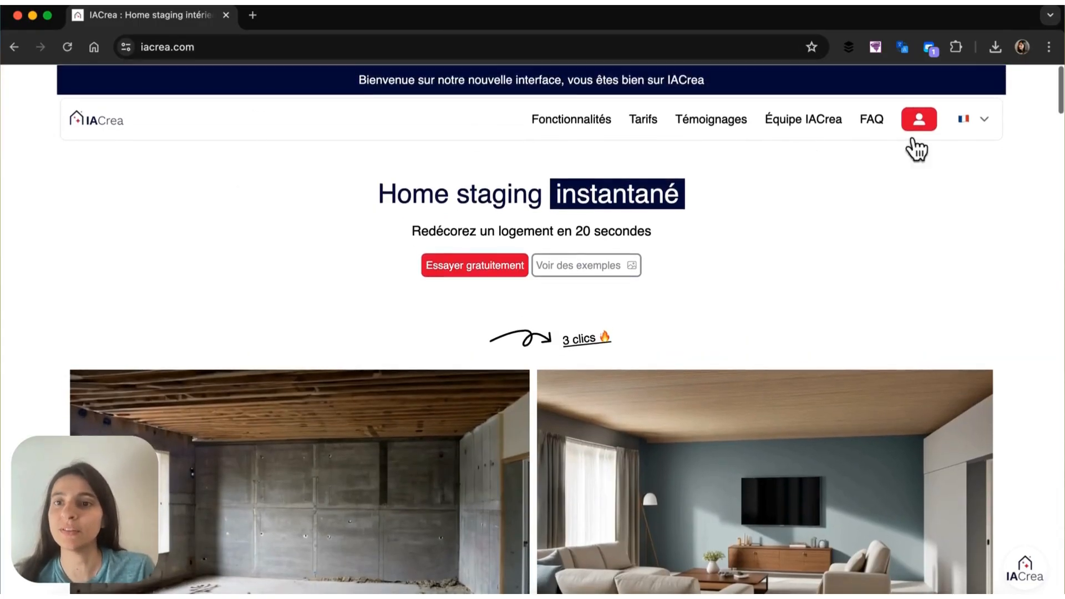
click(916, 119)
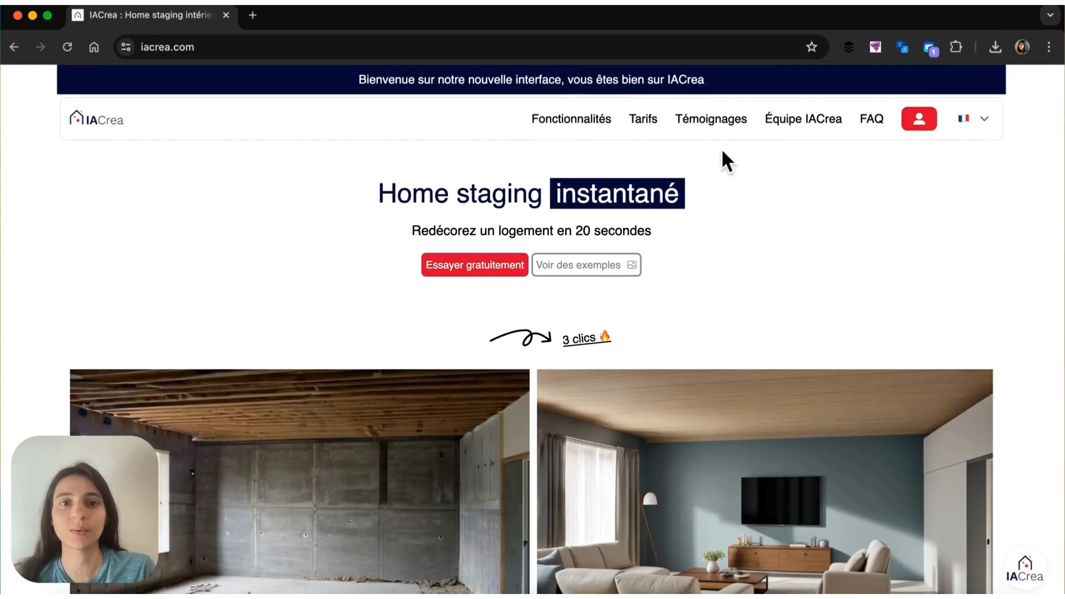
click(548, 119)
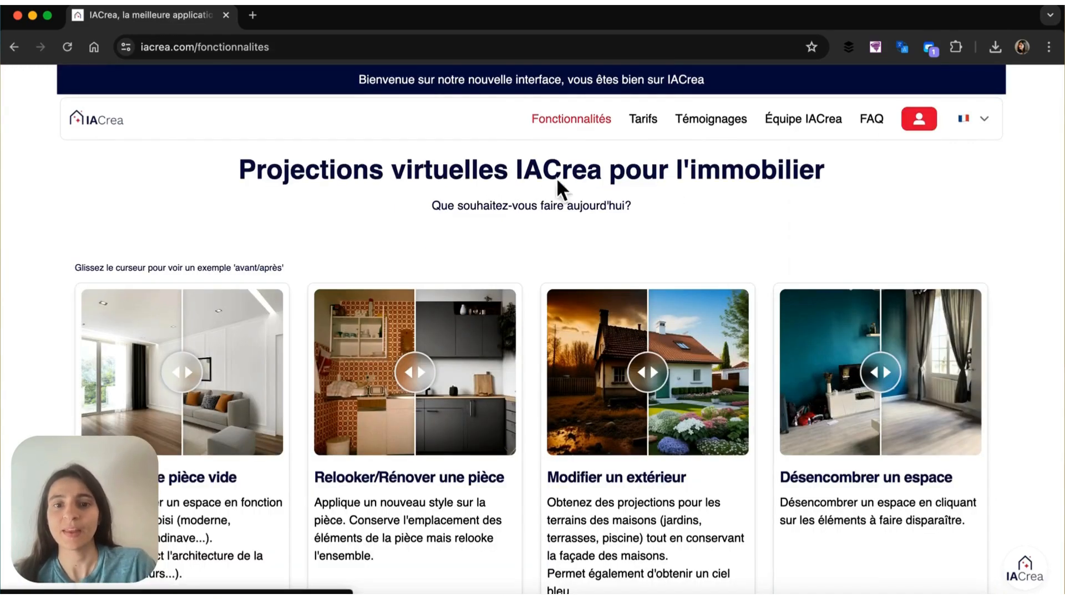
scroll(604, 365, down, 2)
scroll(605, 364, down, 2)
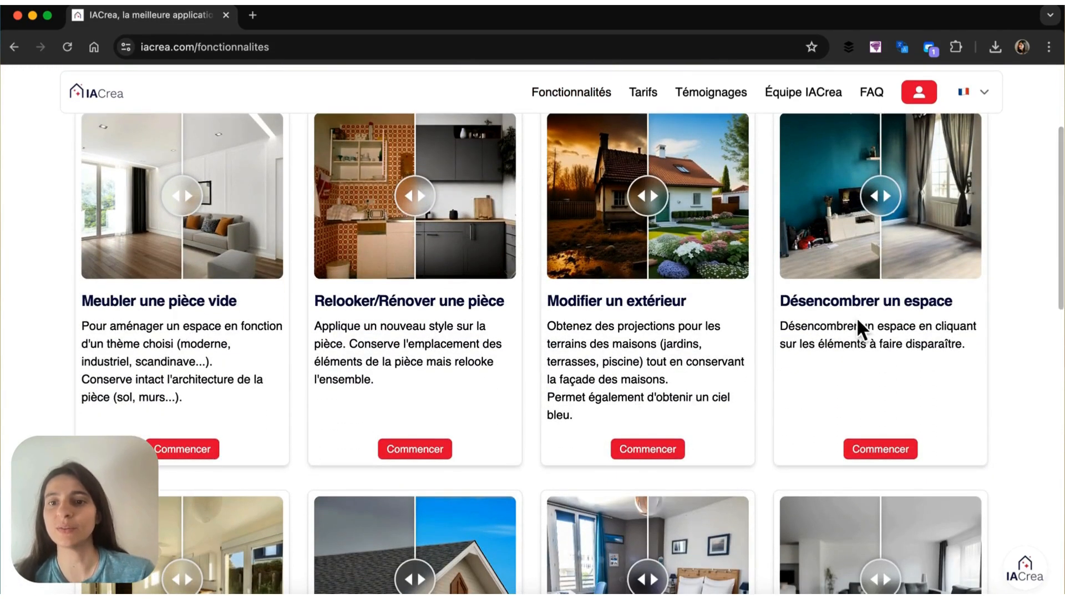
click(834, 300)
Upload the living room photo "20240711_152058 bis.jpg" to the decluttering project
scroll(649, 352, down, 1)
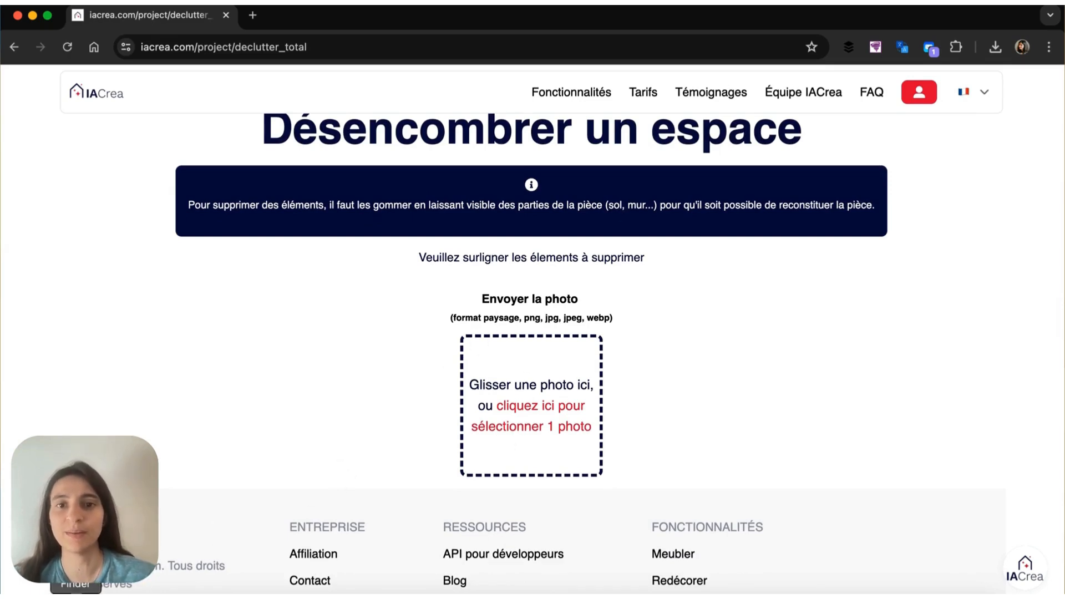
drag(75, 588, 364, 380)
scroll(365, 381, down, 5)
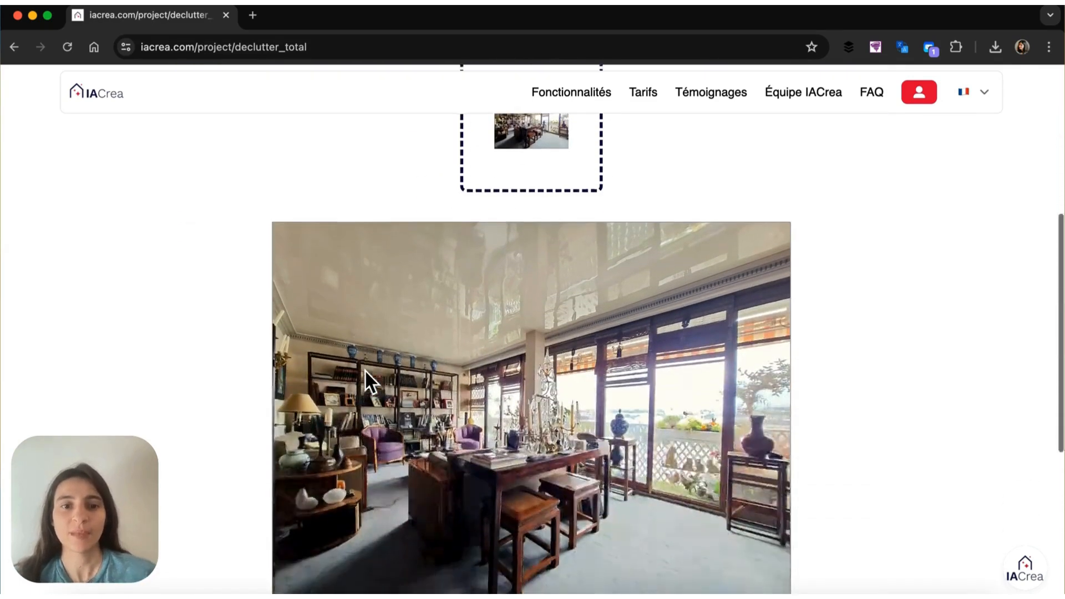
Mask the bookshelf, wall light, table lamp, chandelier and upper part of the desk in the photo for removal
scroll(365, 369, down, 1)
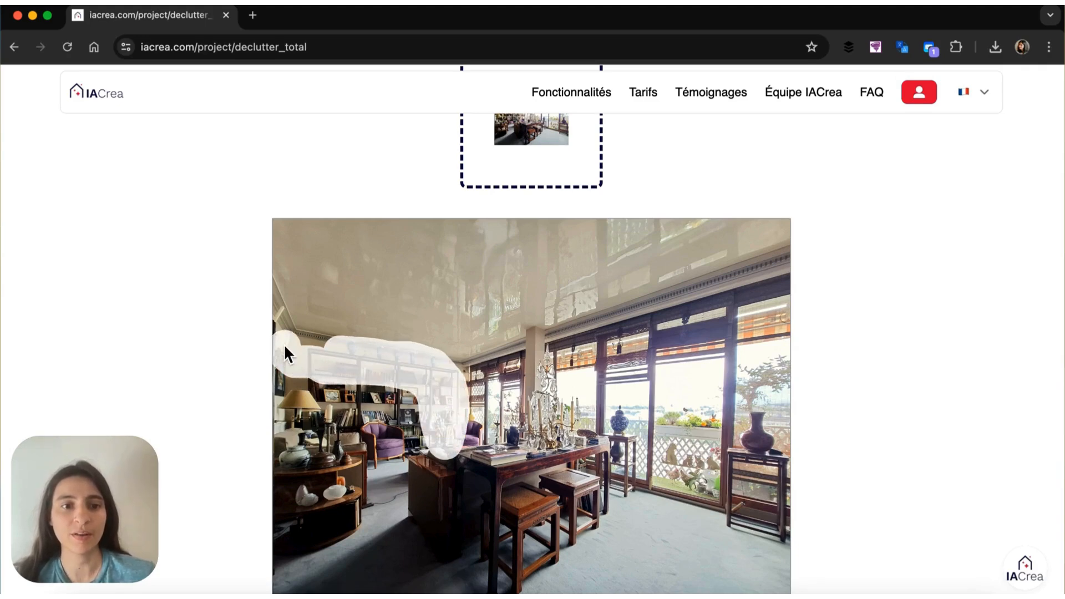
mouse_move(275, 324)
mouse_down()
mouse_move(283, 415)
mouse_move(322, 409)
mouse_move(306, 393)
mouse_move(470, 403)
mouse_up()
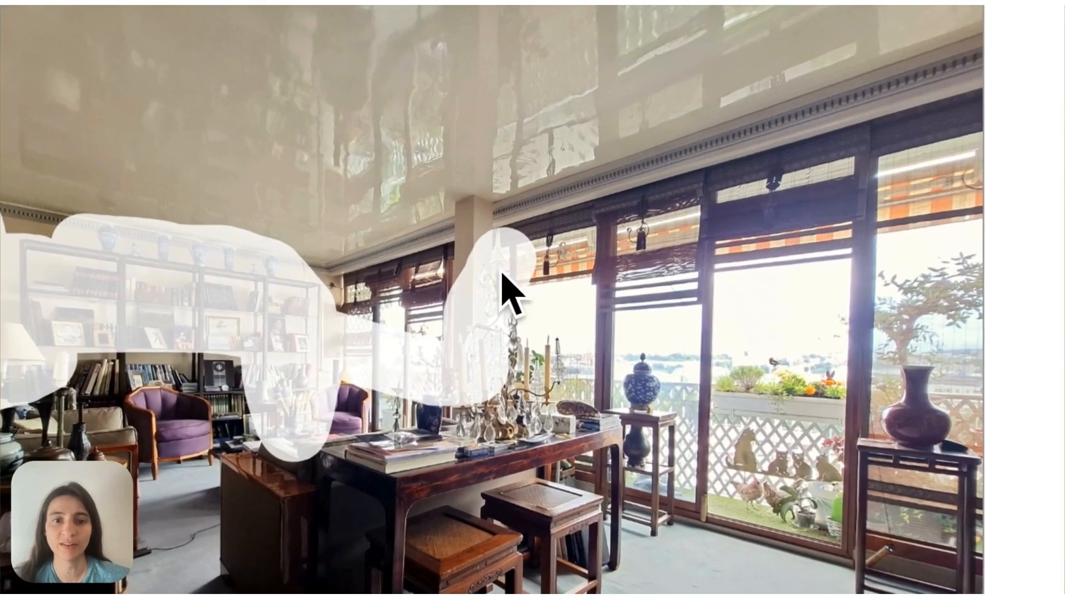
mouse_move(495, 252)
mouse_down()
mouse_move(496, 317)
mouse_move(520, 351)
mouse_move(545, 359)
mouse_move(547, 411)
mouse_move(617, 413)
mouse_move(633, 384)
mouse_move(618, 412)
mouse_move(626, 446)
mouse_move(615, 492)
mouse_move(520, 437)
mouse_up()
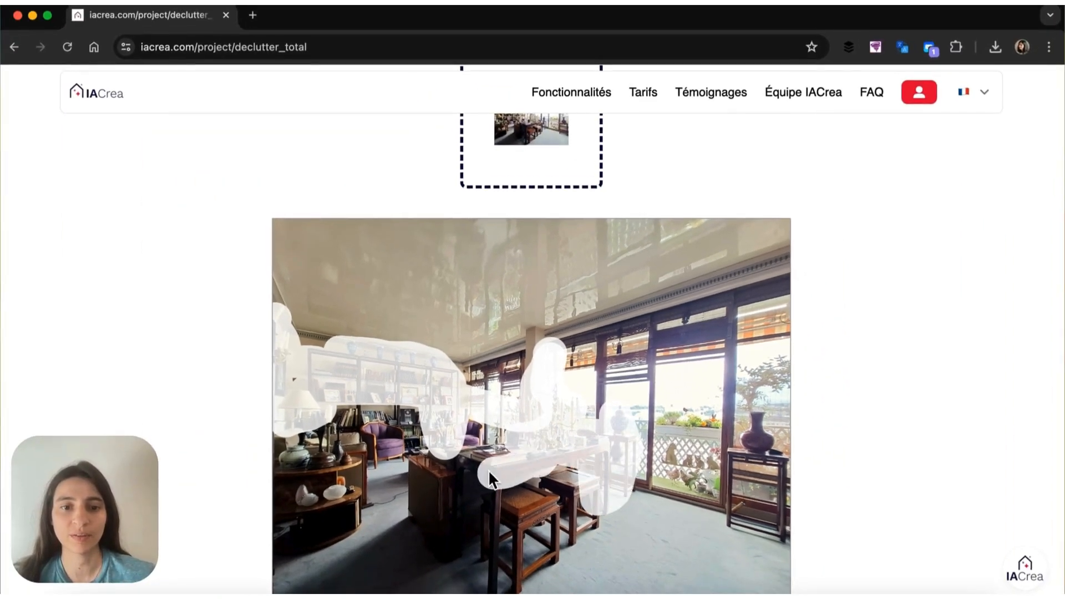
drag(488, 470, 467, 428)
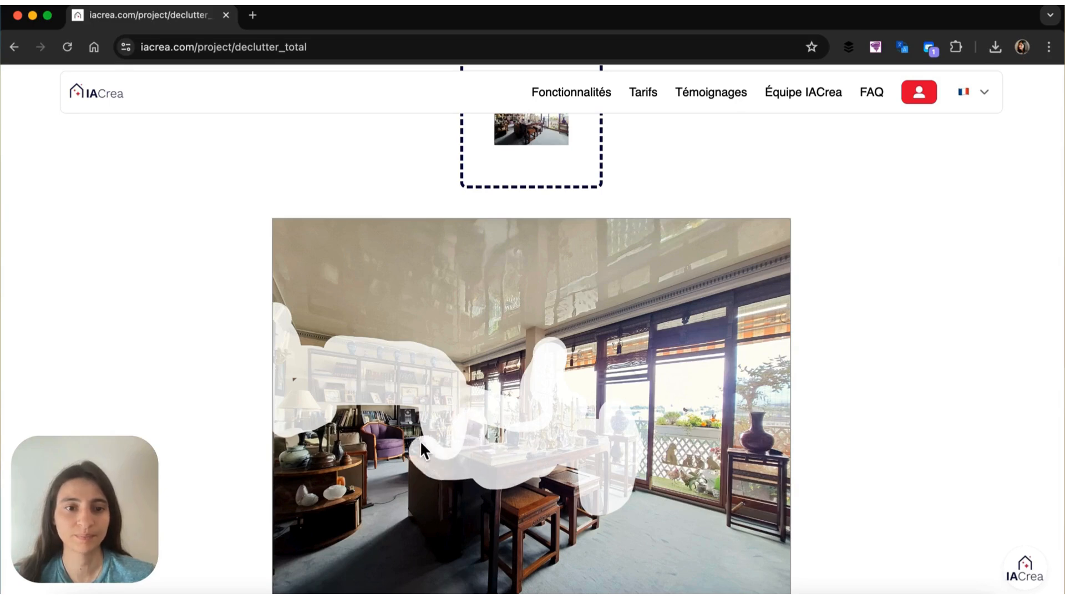
key(super+z)
key(super+shift+z)
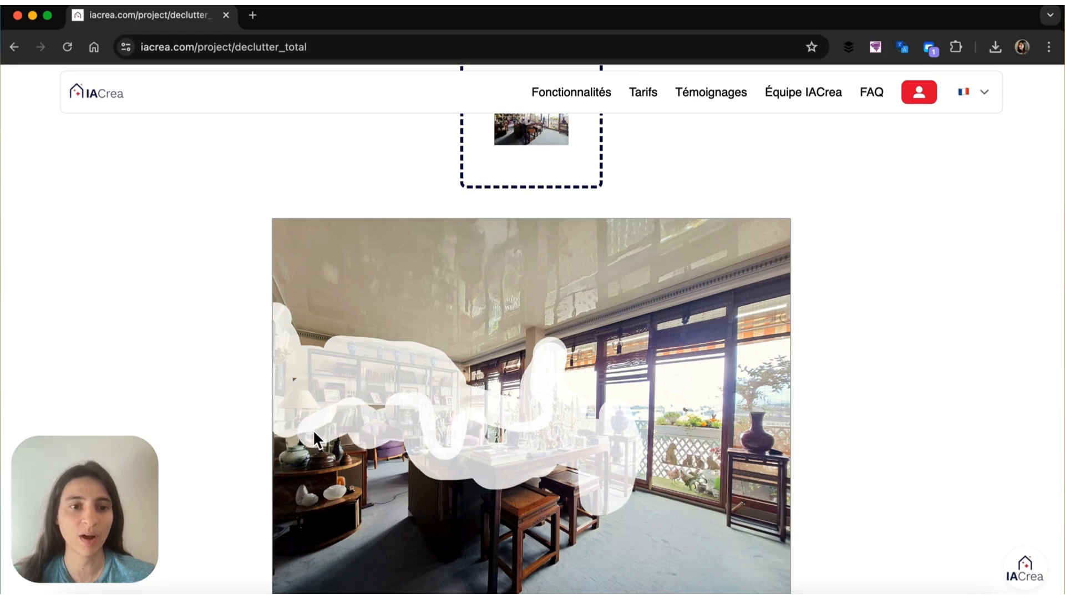
Extend the removal mask over the low cabinet, armchairs, rest of the desk, wooden stools and dark foreground floor
drag(278, 477, 285, 543)
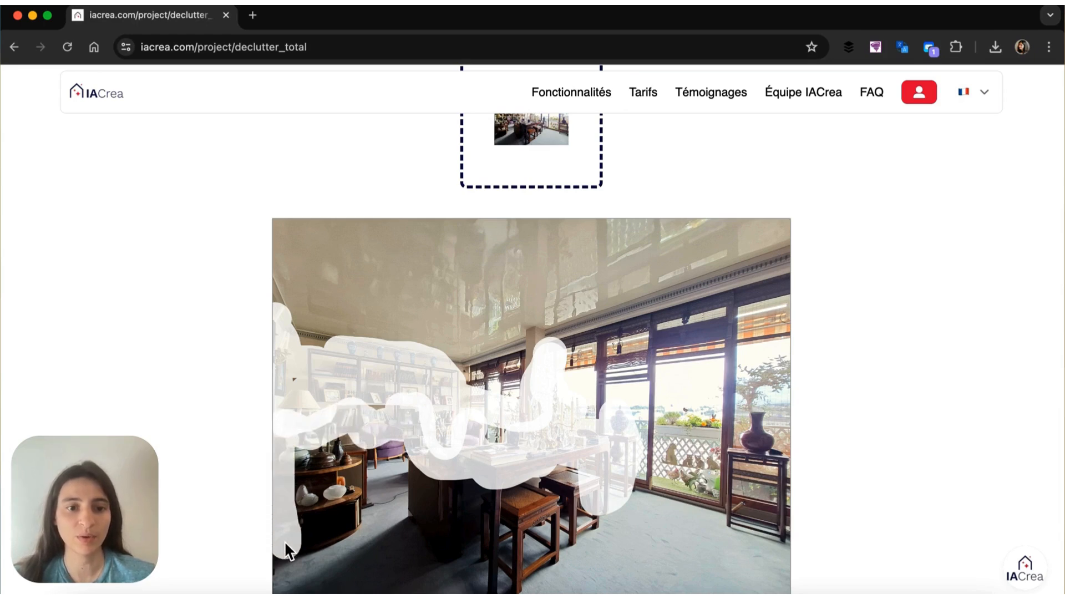
mouse_move(321, 438)
mouse_down()
mouse_move(350, 474)
mouse_move(294, 480)
mouse_move(312, 519)
mouse_move(299, 519)
mouse_move(350, 508)
mouse_move(319, 491)
mouse_move(410, 448)
mouse_move(373, 490)
mouse_move(399, 508)
mouse_move(384, 536)
mouse_move(439, 466)
mouse_move(296, 584)
mouse_move(400, 580)
mouse_move(463, 498)
mouse_move(381, 570)
mouse_move(444, 554)
mouse_move(576, 472)
mouse_move(460, 533)
mouse_move(571, 494)
mouse_move(616, 496)
mouse_move(592, 524)
mouse_move(533, 523)
mouse_up()
scroll(534, 523, down, 2)
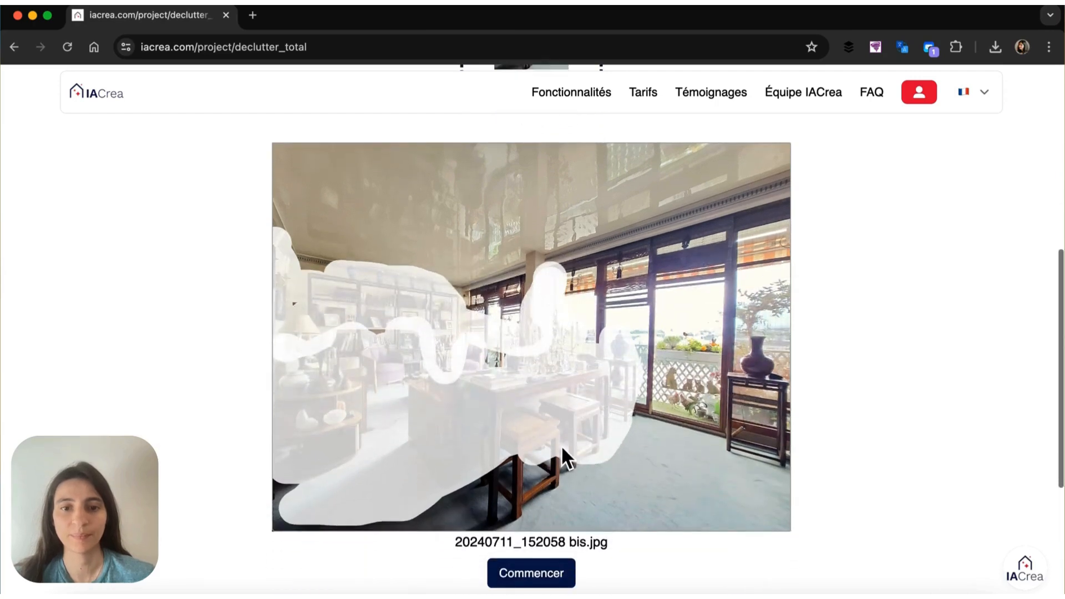
drag(587, 452, 543, 504)
mouse_move(682, 436)
mouse_down()
mouse_move(667, 356)
mouse_move(566, 404)
mouse_move(218, 437)
mouse_move(315, 453)
mouse_up()
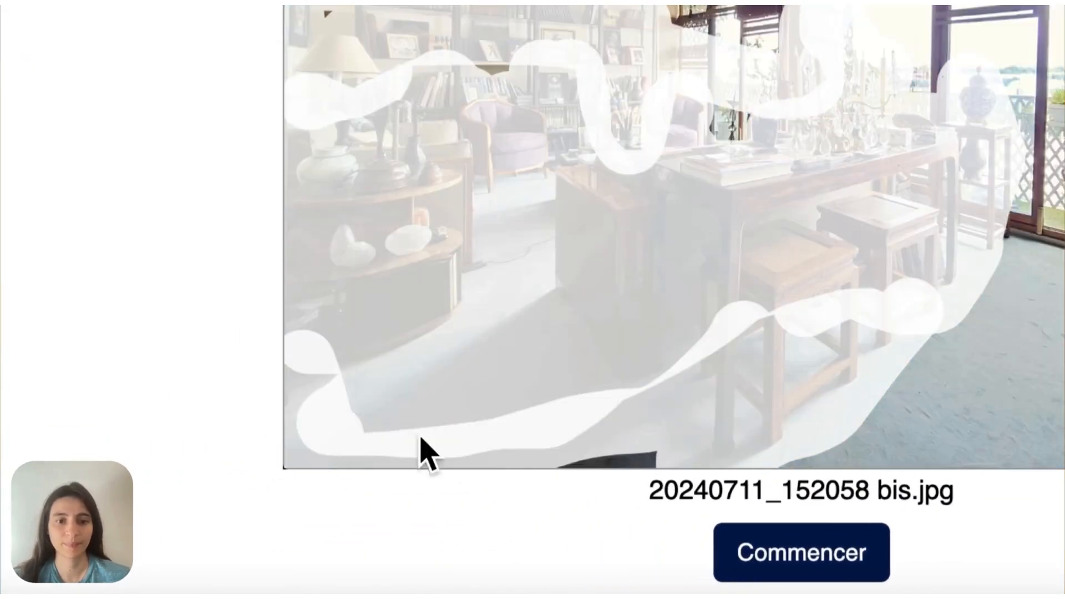
mouse_move(421, 438)
mouse_down()
mouse_move(590, 455)
mouse_move(669, 360)
mouse_up()
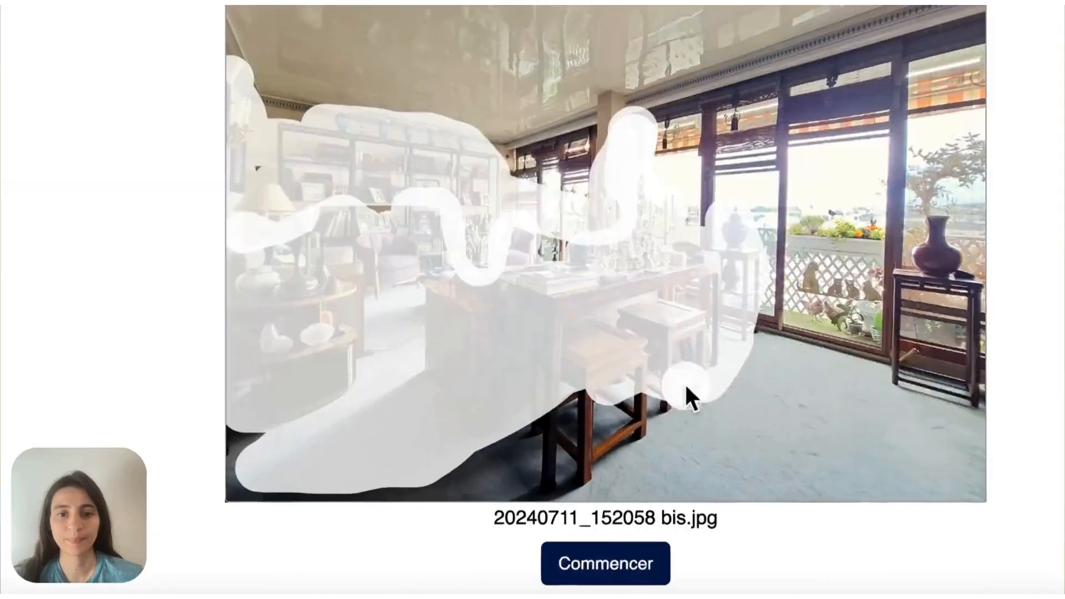
Mask the vase and its stand by the window and the figurines on the balcony for removal
mouse_move(937, 211)
mouse_down()
mouse_move(904, 372)
mouse_move(985, 402)
mouse_up()
mouse_move(513, 414)
mouse_down()
mouse_move(492, 389)
mouse_move(506, 281)
mouse_up()
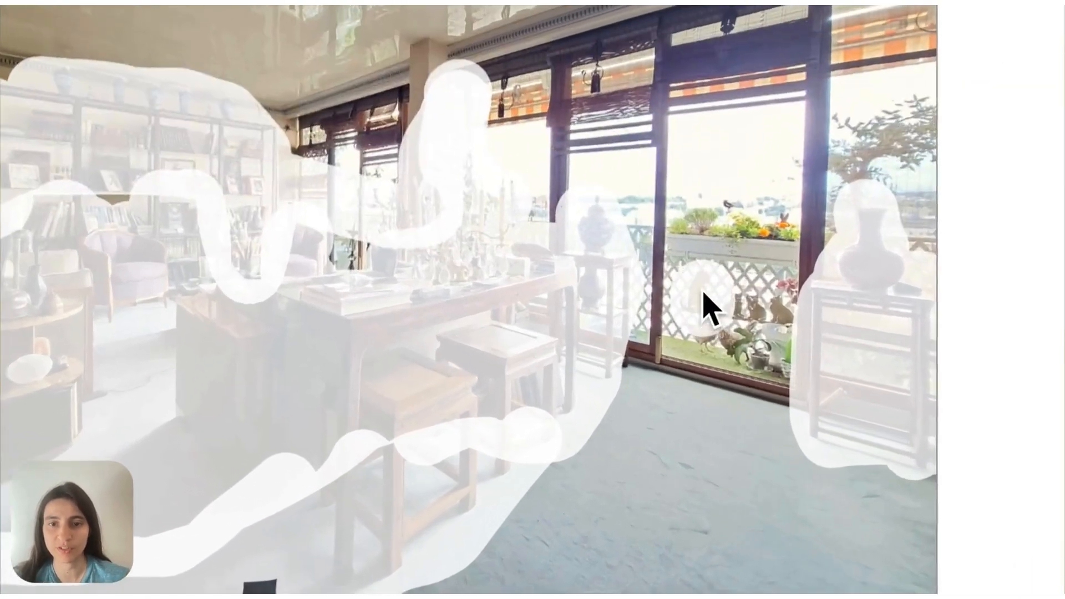
drag(673, 383, 713, 390)
mouse_move(775, 304)
mouse_down()
mouse_move(755, 330)
mouse_move(709, 338)
mouse_move(760, 355)
mouse_up()
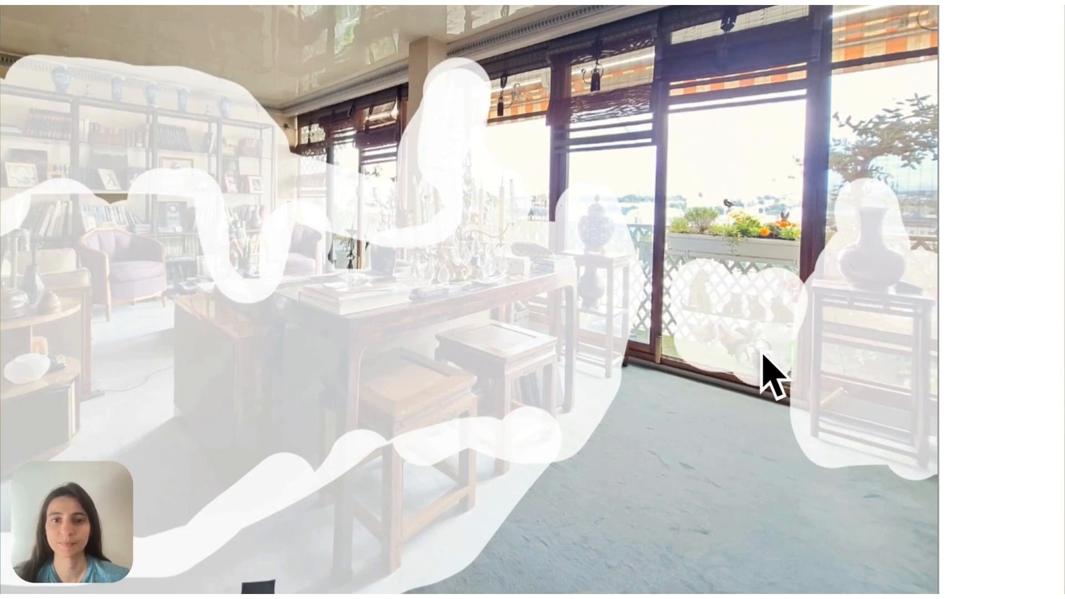
Check the whole removal mask and start the decluttering of the photo
scroll(771, 377, up, 3)
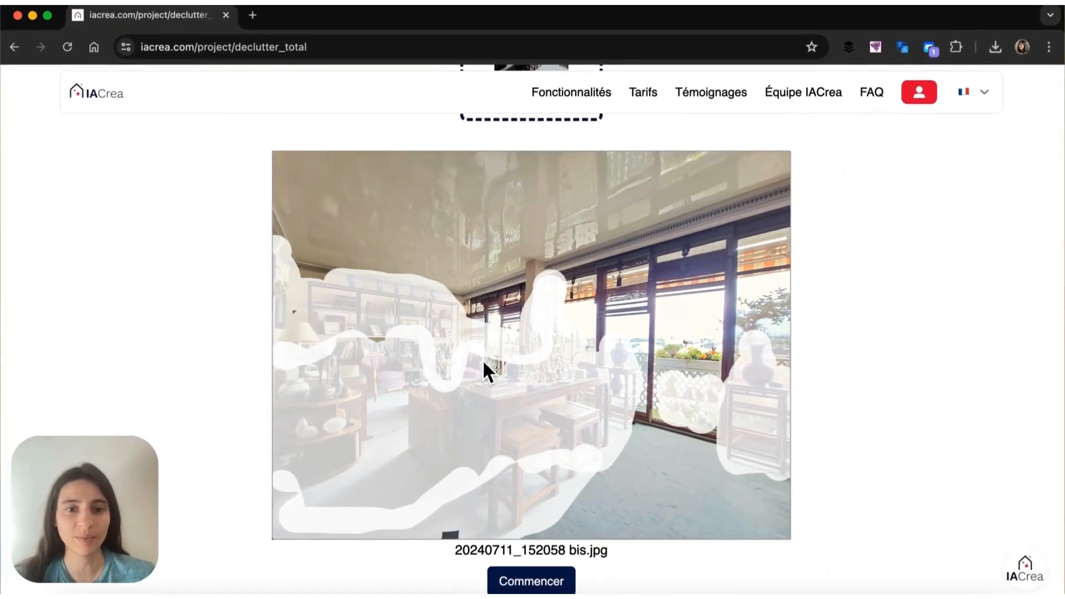
scroll(497, 457, down, 3)
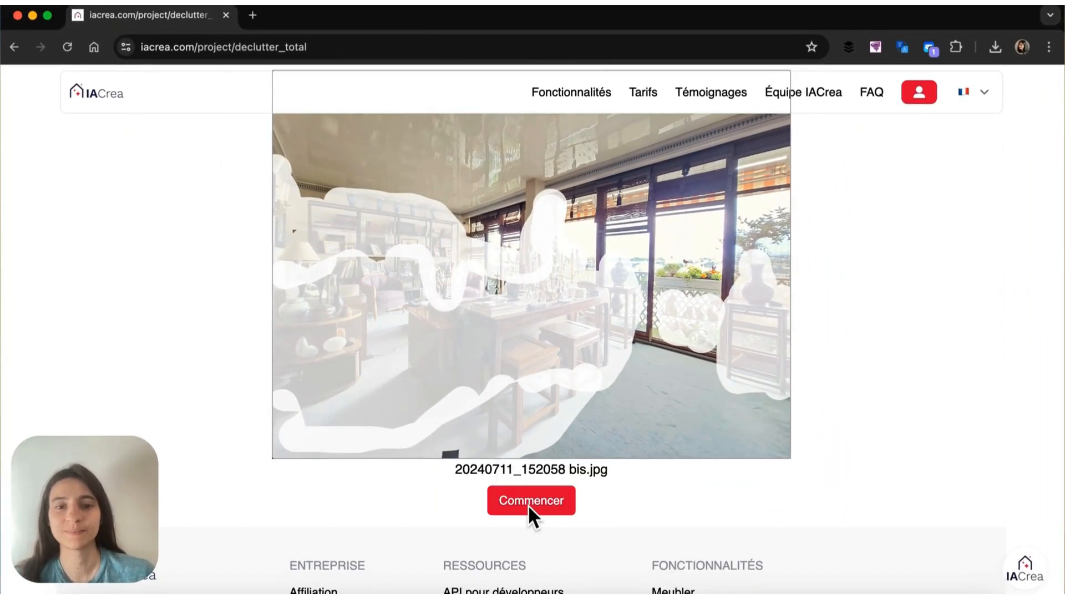
click(528, 504)
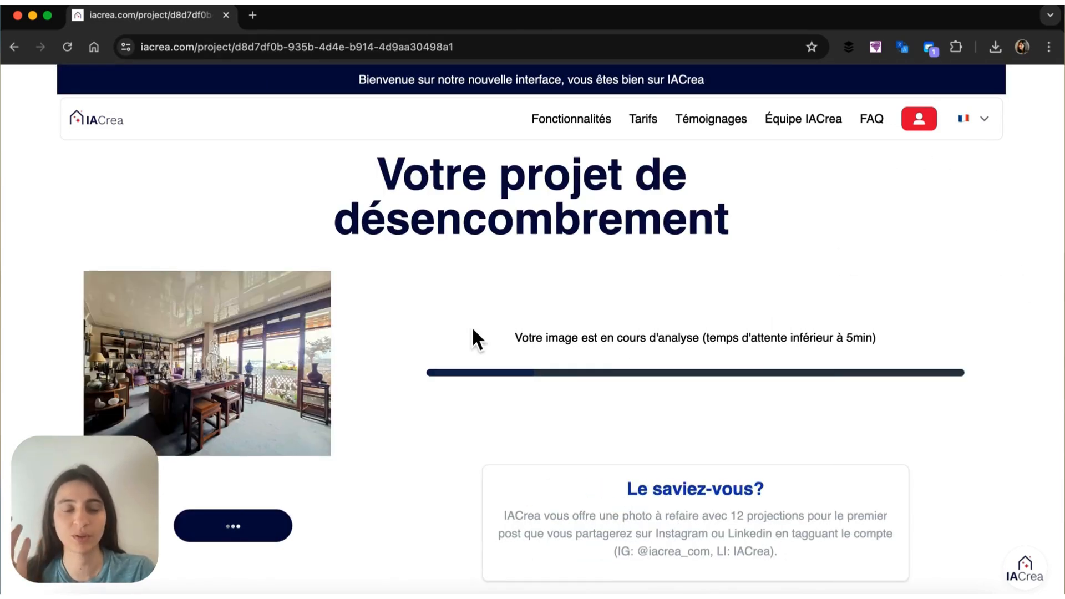
Go back to the home page, open the project history and reopen the first living room decluttering project
click(95, 118)
click(919, 119)
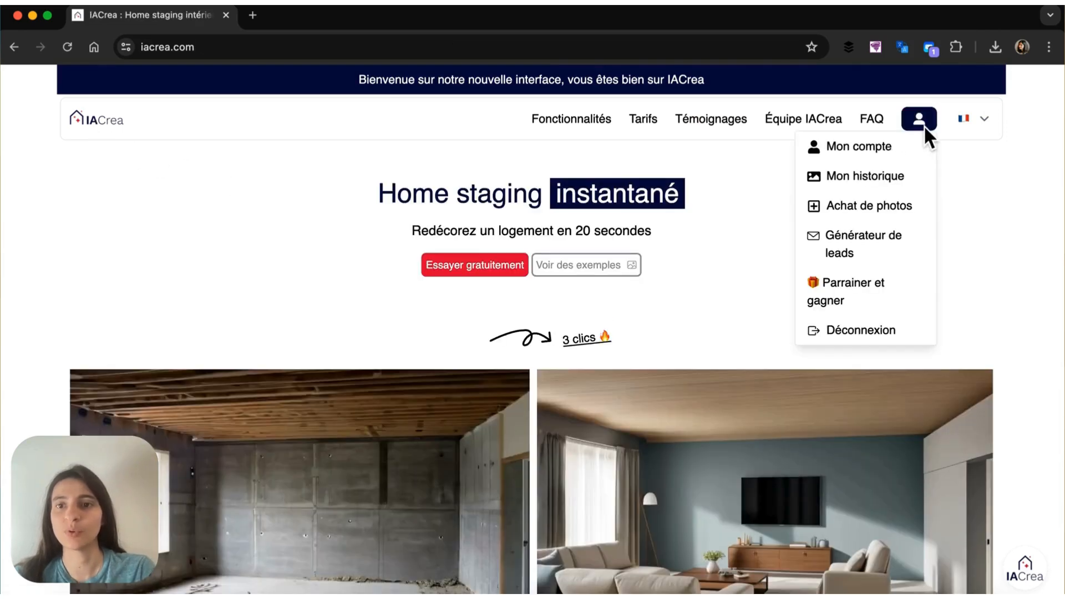
click(877, 178)
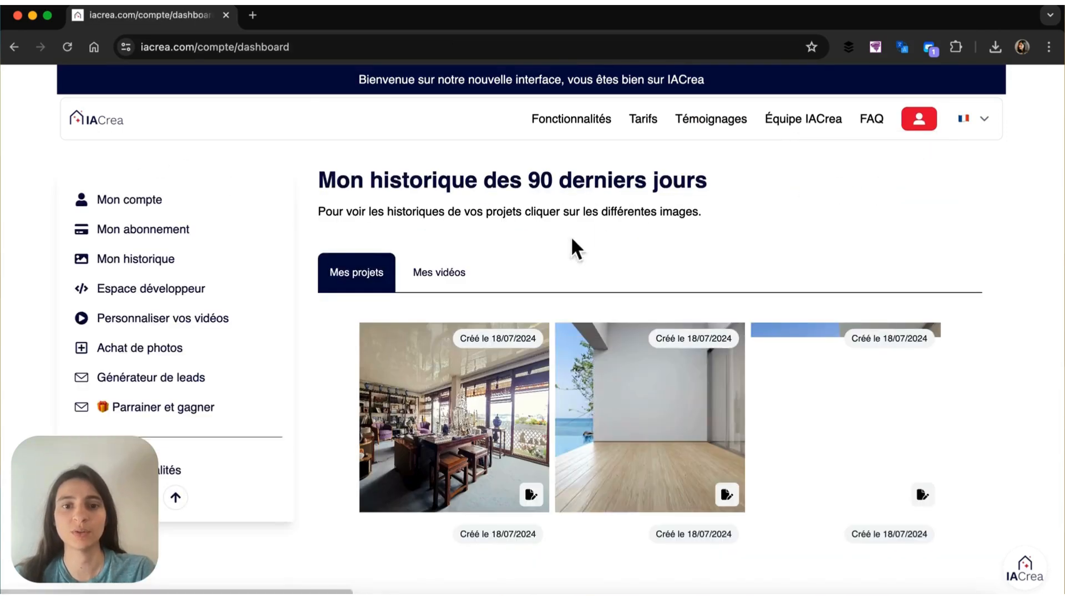
mouse_move(464, 413)
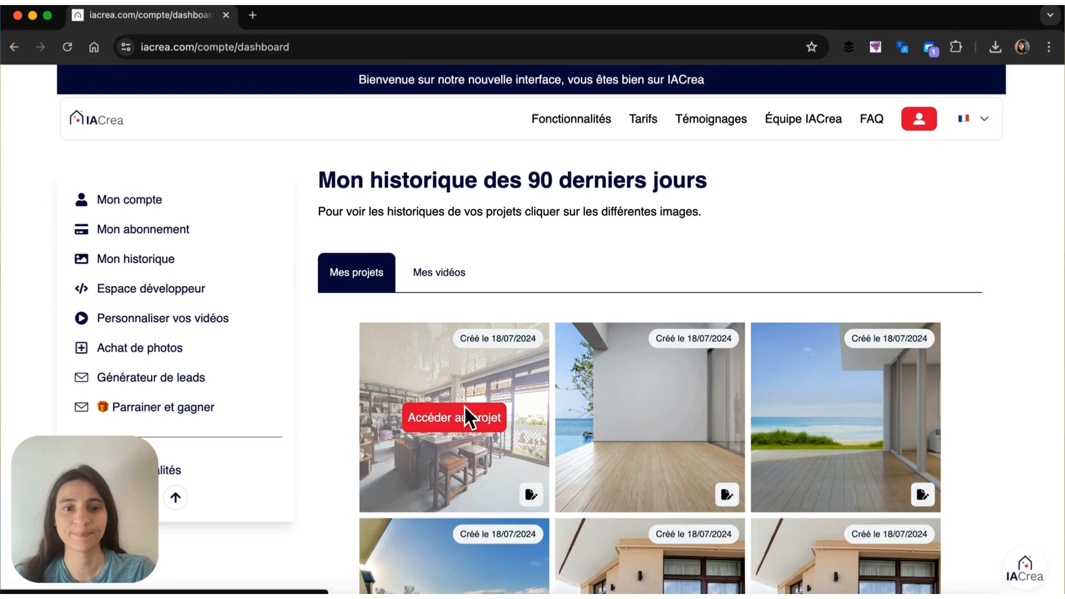
click(465, 408)
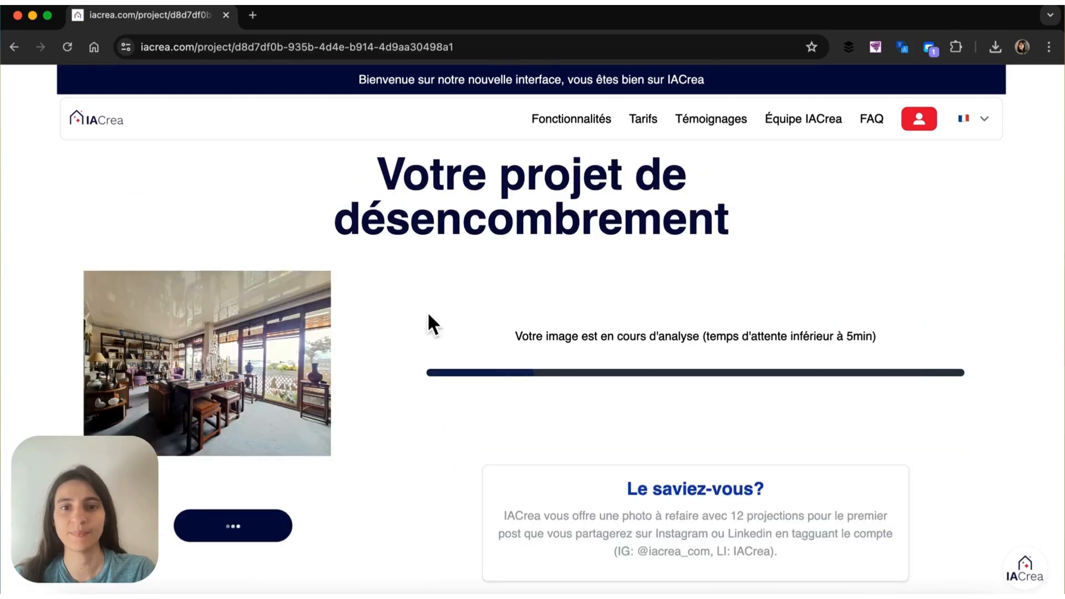
scroll(427, 311, down, 1)
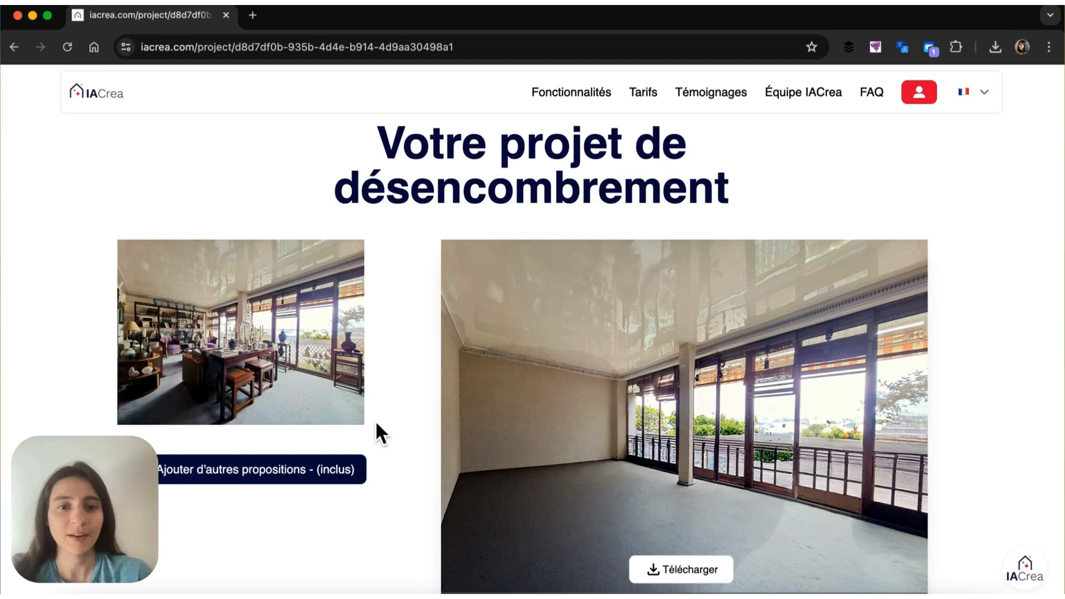
Review the decluttering proposals, viewing the one with the green wall and the one with the wooden door, and the options offered
scroll(375, 421, down, 5)
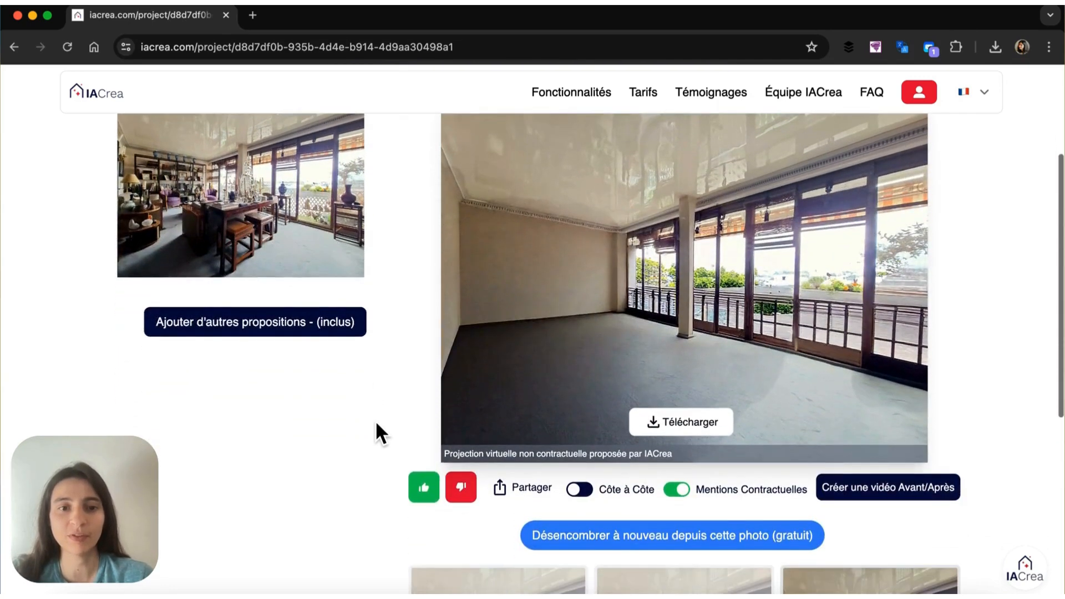
scroll(375, 420, down, 3)
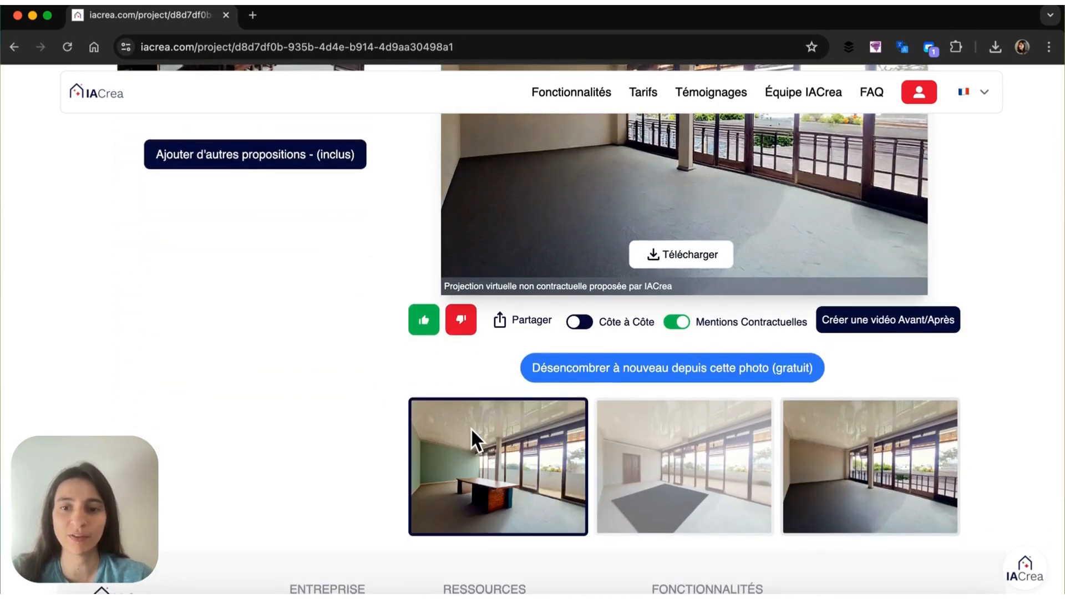
click(454, 486)
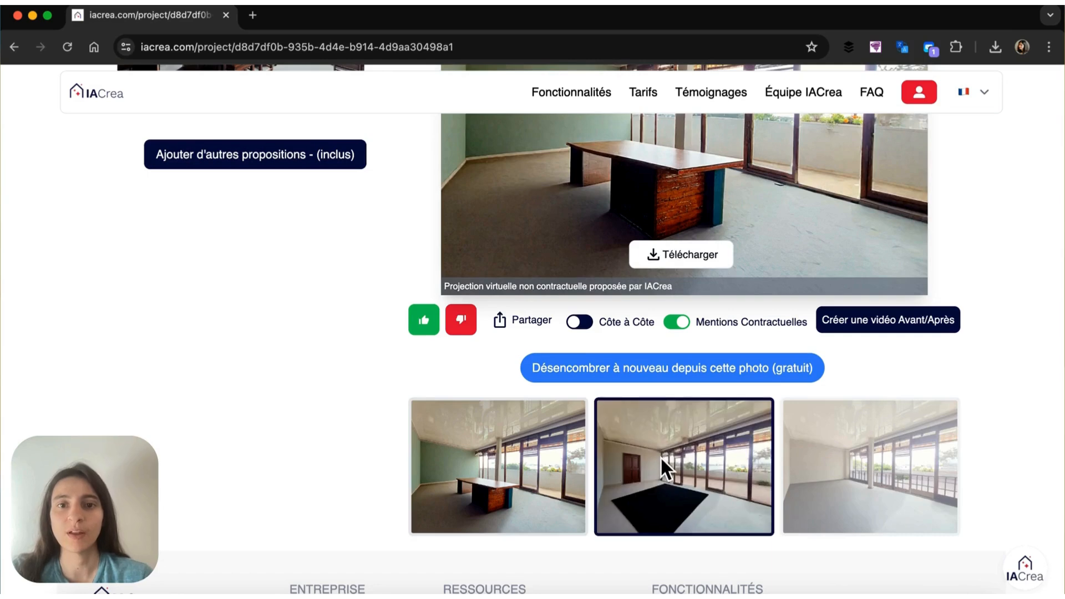
scroll(663, 461, up, 3)
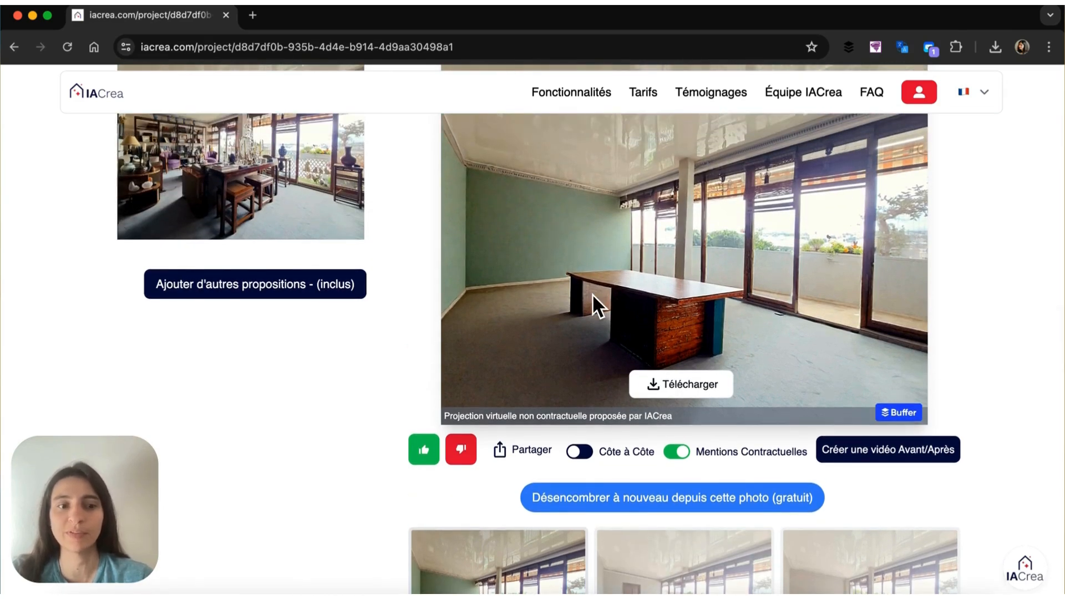
scroll(591, 294, down, 1)
click(671, 529)
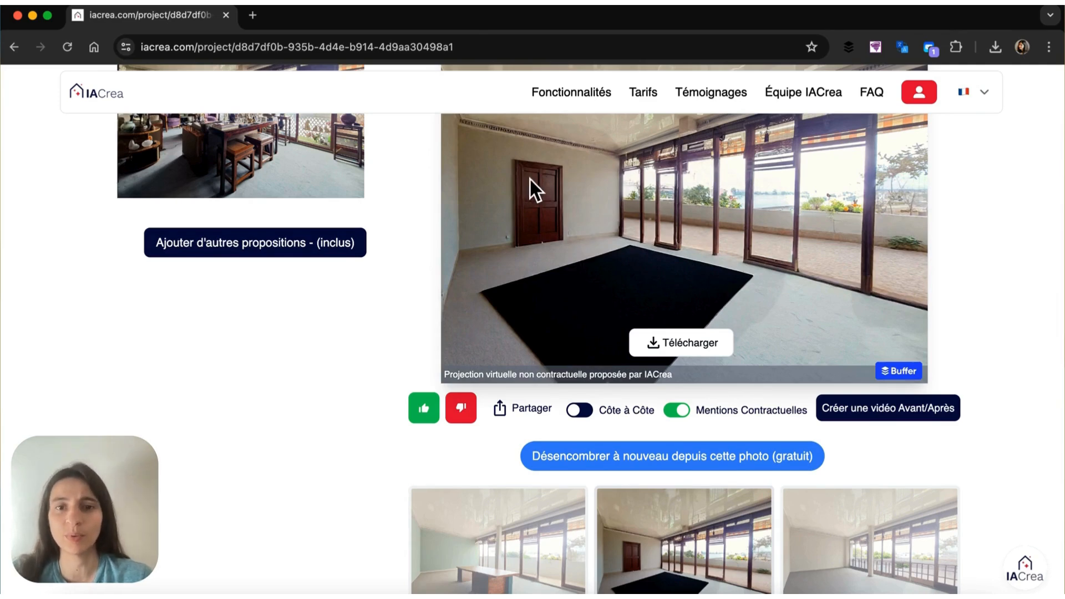
scroll(578, 341, up, 3)
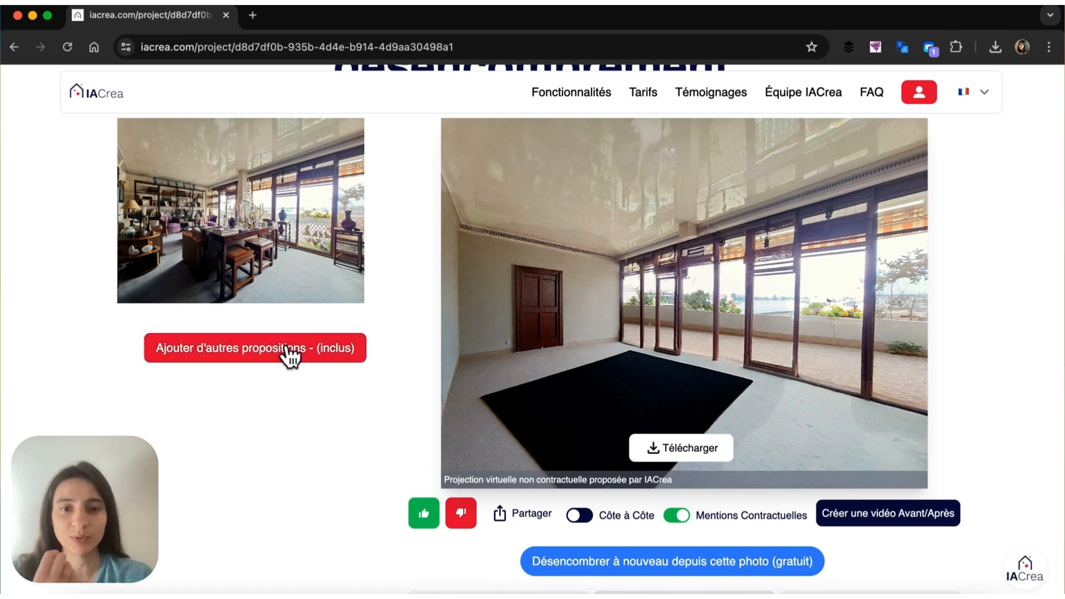
scroll(288, 355, down, 2)
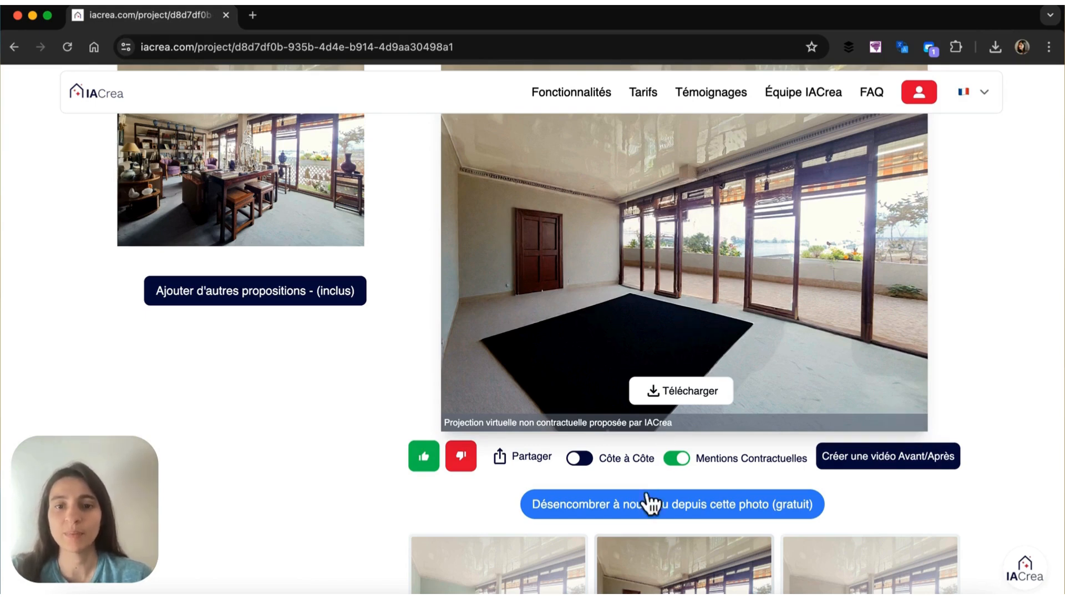
Try masking the wooden door for a further free decluttering of the displayed proposal, and close the editor without submitting
click(601, 508)
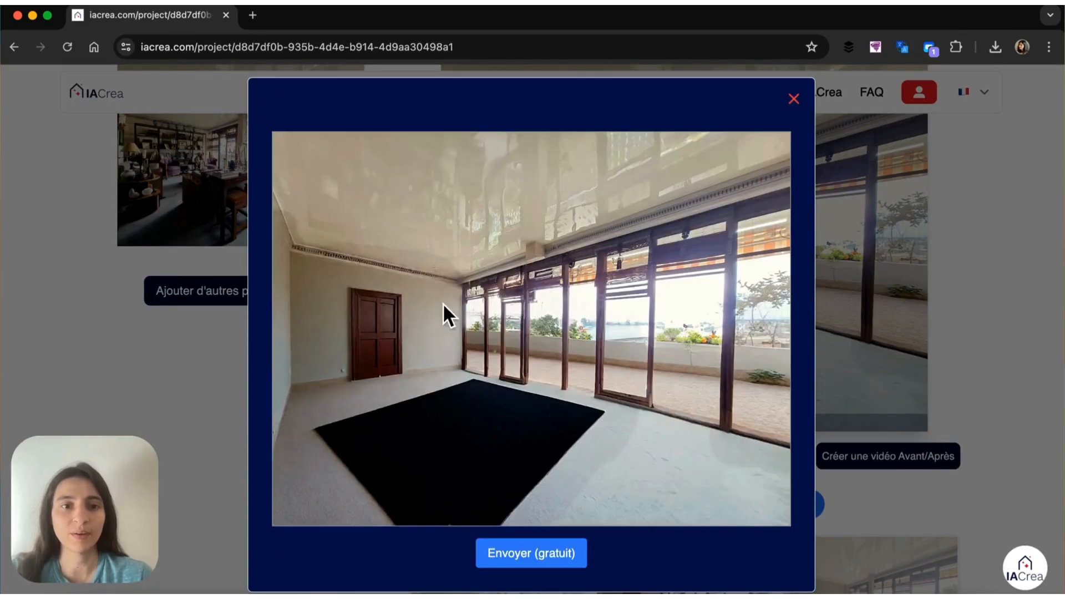
mouse_move(348, 297)
mouse_down()
mouse_move(400, 302)
mouse_move(396, 362)
mouse_move(360, 366)
mouse_move(355, 317)
mouse_move(379, 365)
mouse_move(353, 337)
mouse_move(375, 375)
mouse_move(365, 348)
mouse_move(346, 381)
mouse_move(411, 392)
mouse_up()
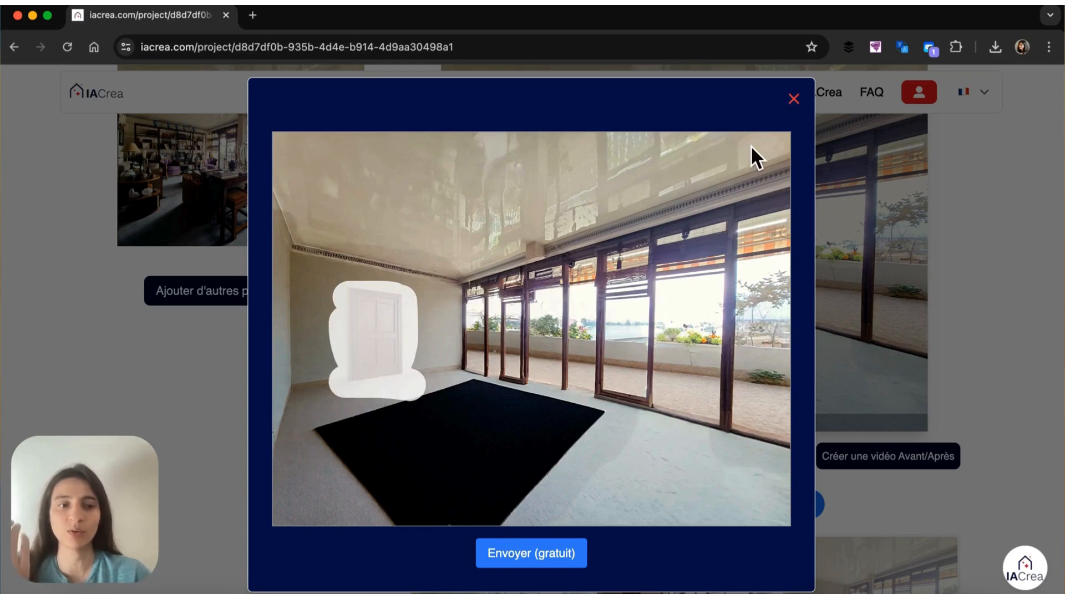
click(794, 100)
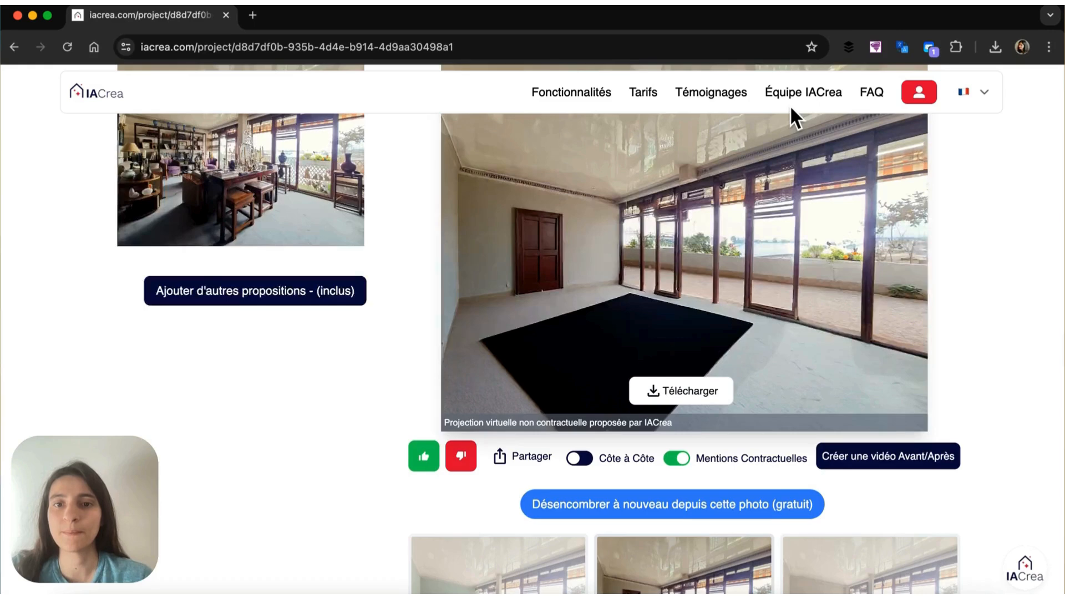
Display the third decluttering proposal, the completely empty room with the plain beige wall, and turn off its contractual mentions
scroll(773, 205, down, 2)
click(828, 516)
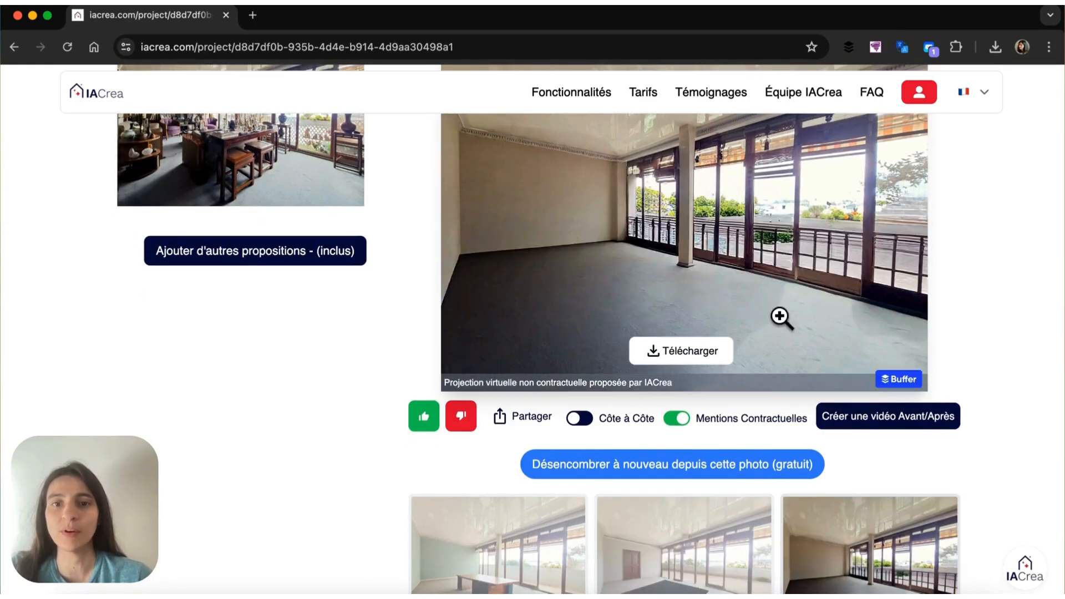
scroll(780, 316, up, 3)
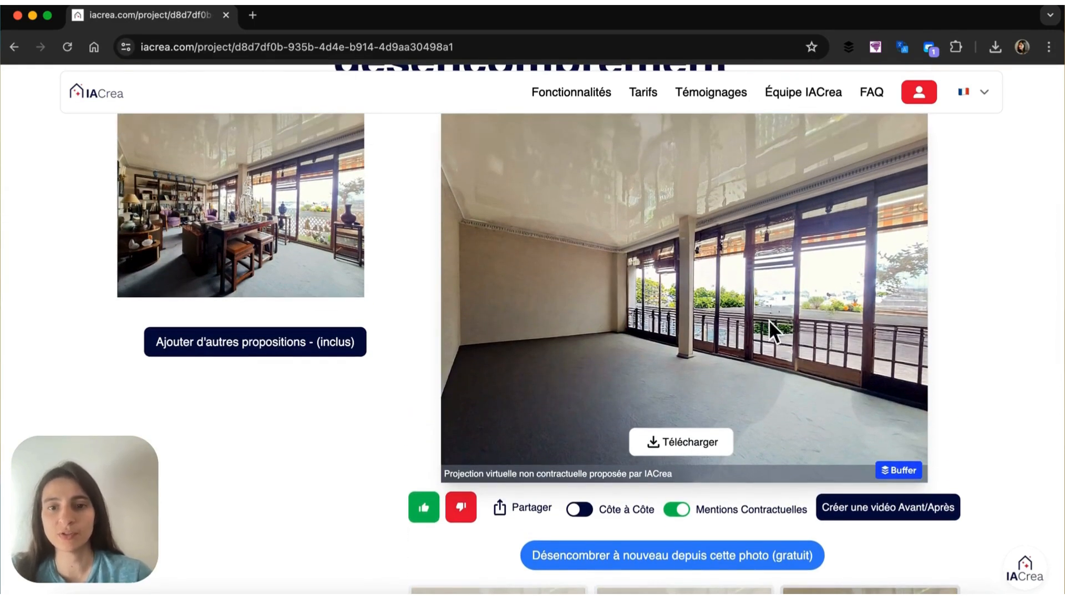
scroll(687, 374, up, 1)
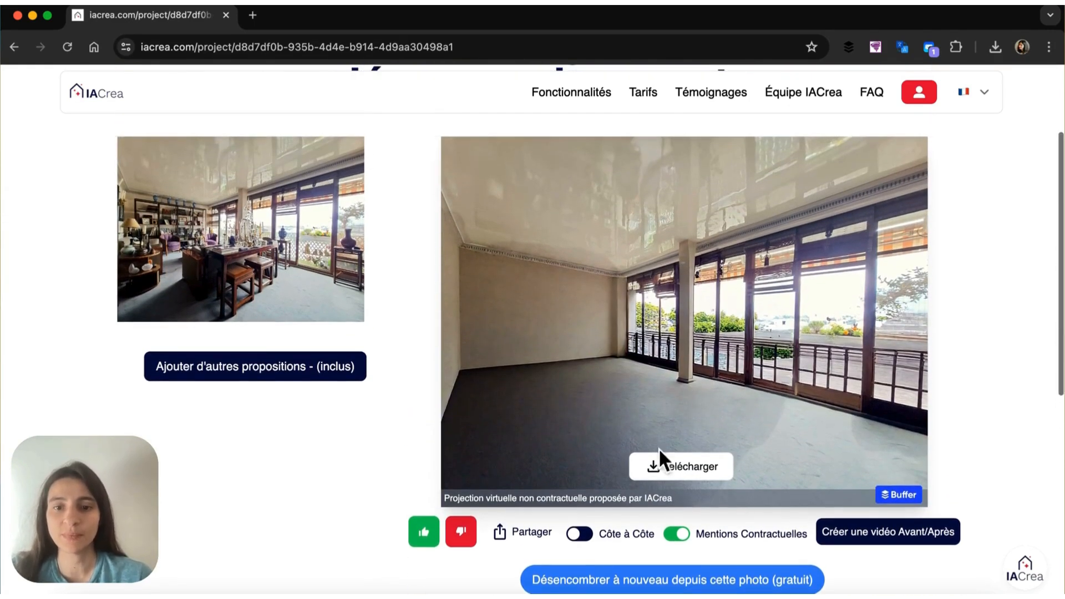
click(681, 534)
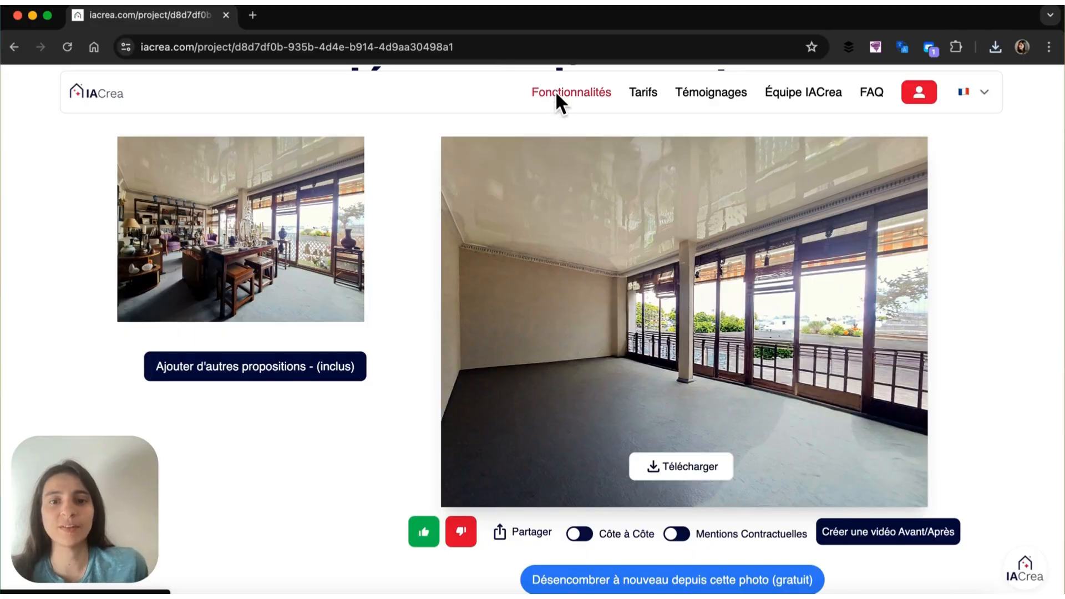
Open the Meubler une pièce vide feature from the list of IACrea functions
click(557, 93)
scroll(466, 247, down, 3)
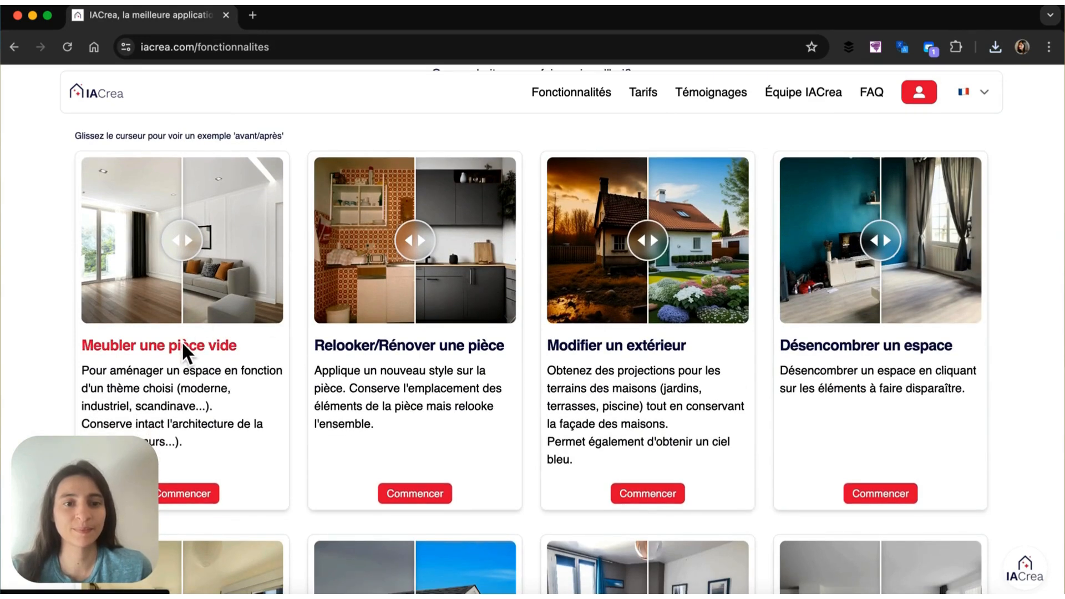
click(184, 343)
scroll(417, 360, down, 2)
scroll(416, 358, down, 2)
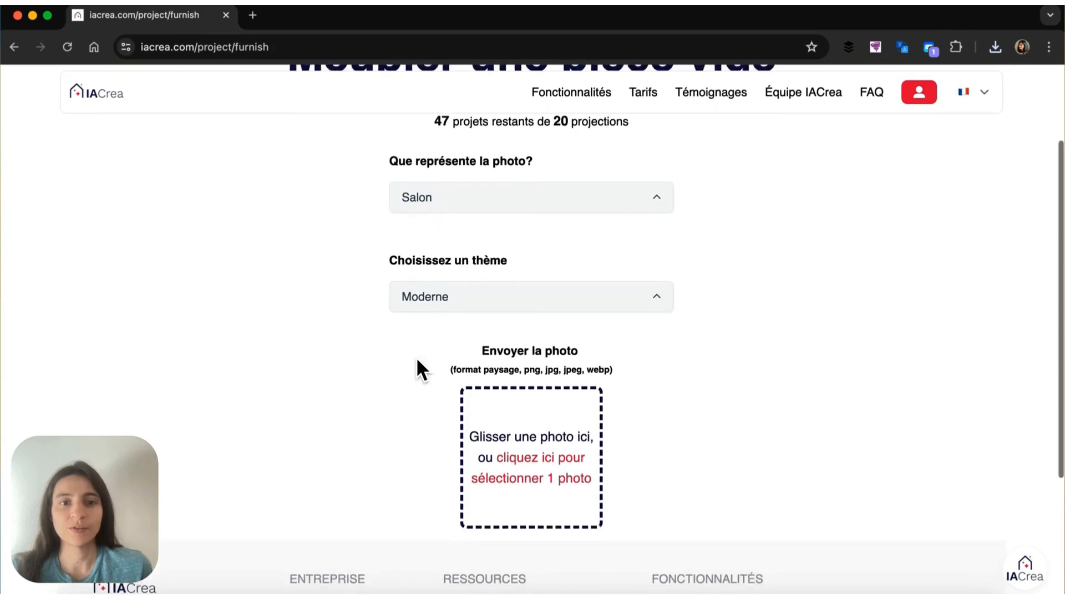
Look through the available room types and furnishing themes, keeping Salon and Moderne selected
click(424, 188)
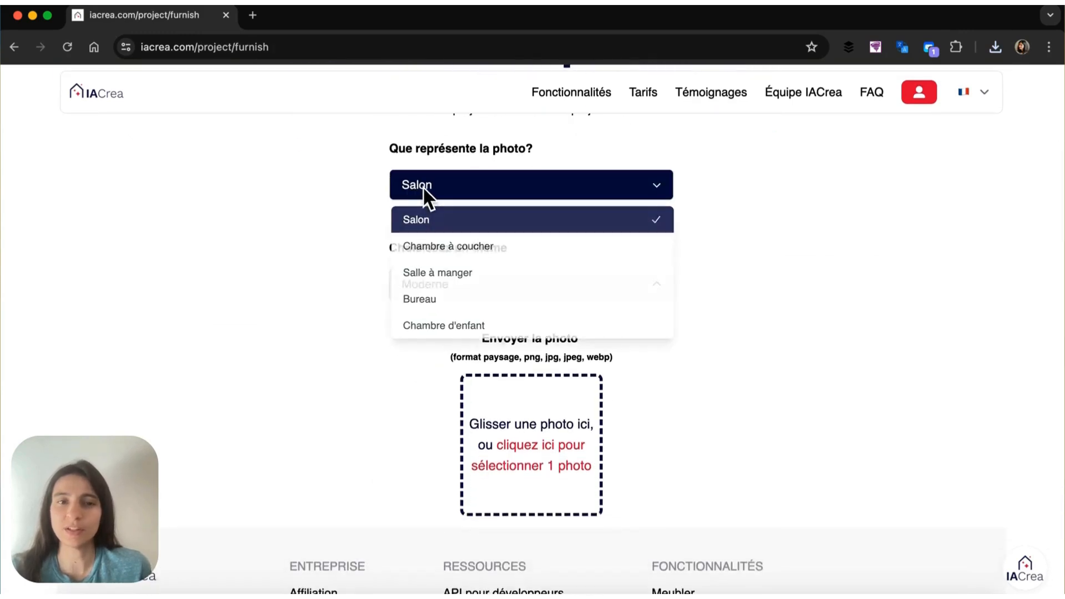
click(337, 228)
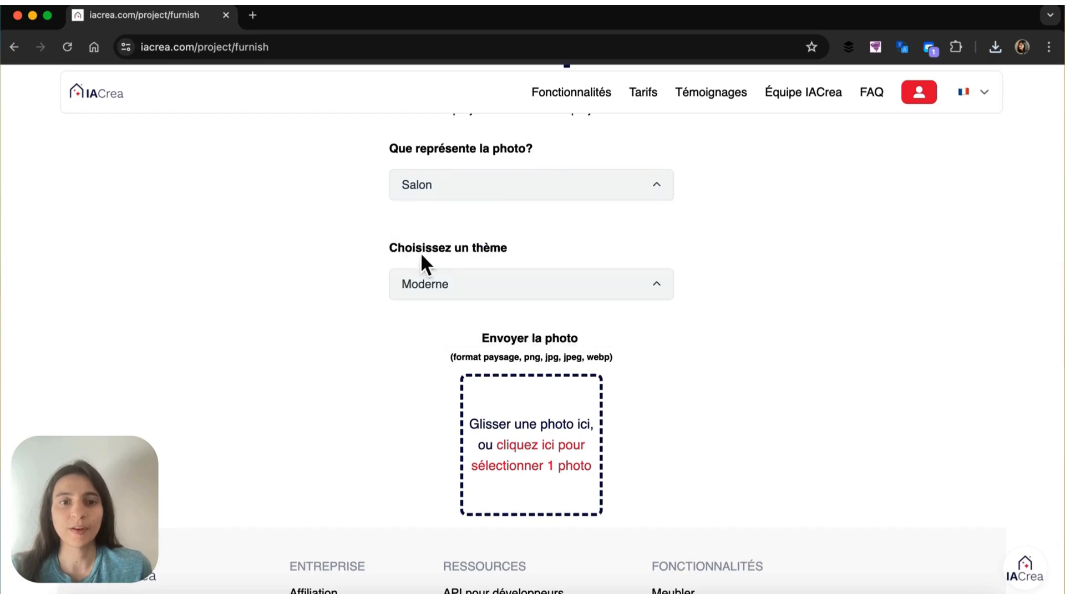
click(444, 283)
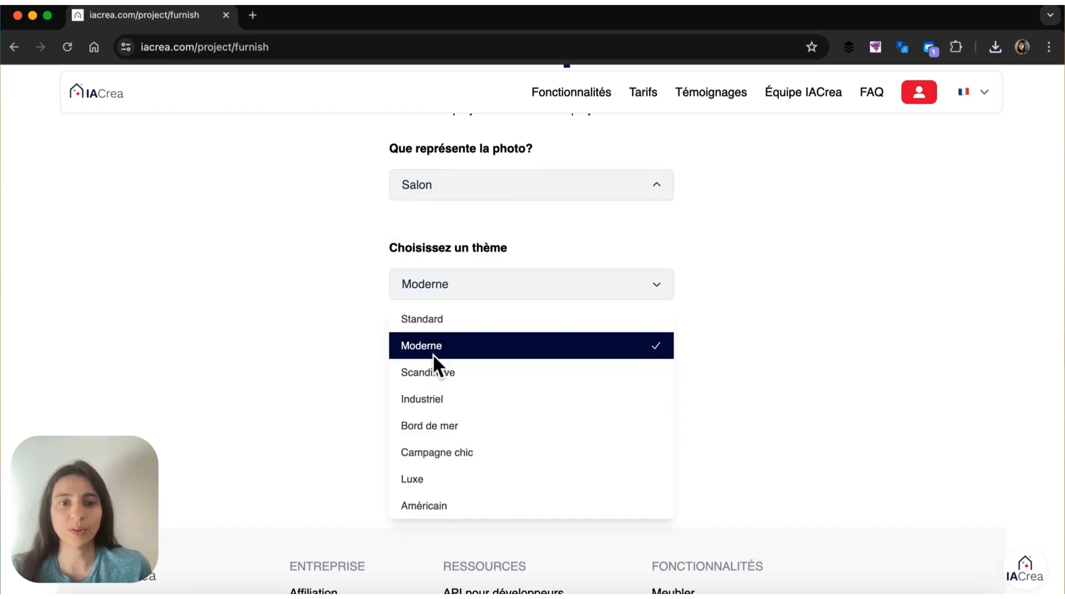
click(369, 341)
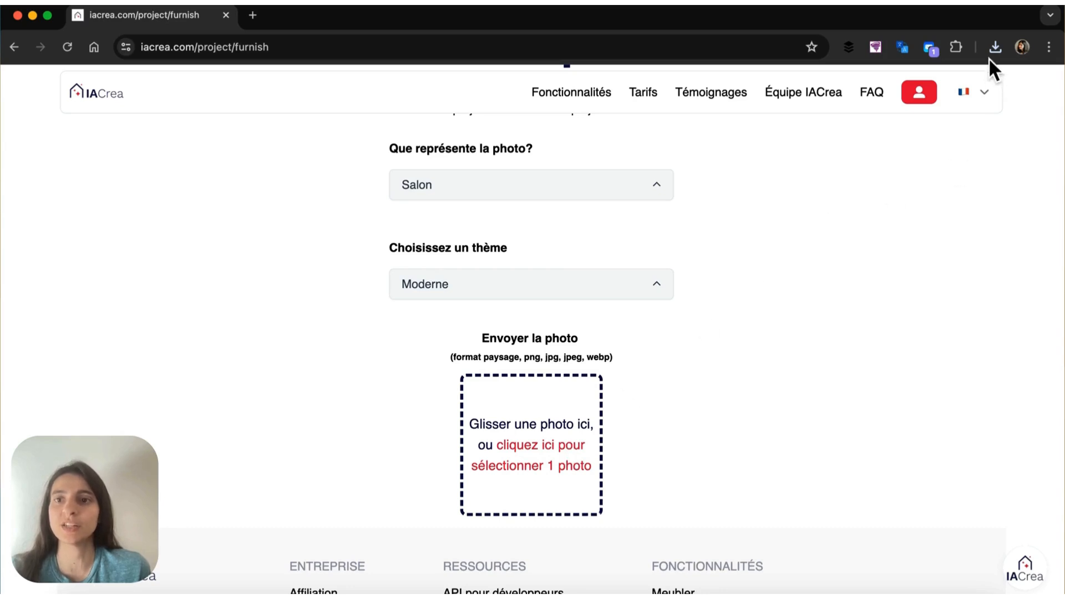
Upload the downloaded empty living room photo, start the furnishing project and view its furnished proposal
drag(991, 50, 531, 448)
scroll(531, 448, down, 3)
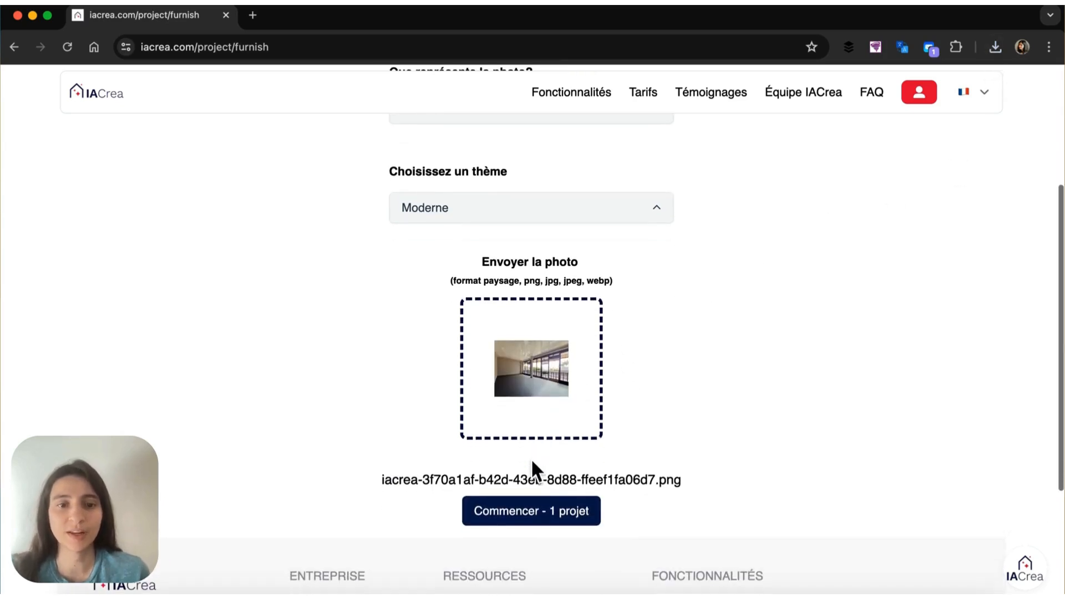
click(525, 508)
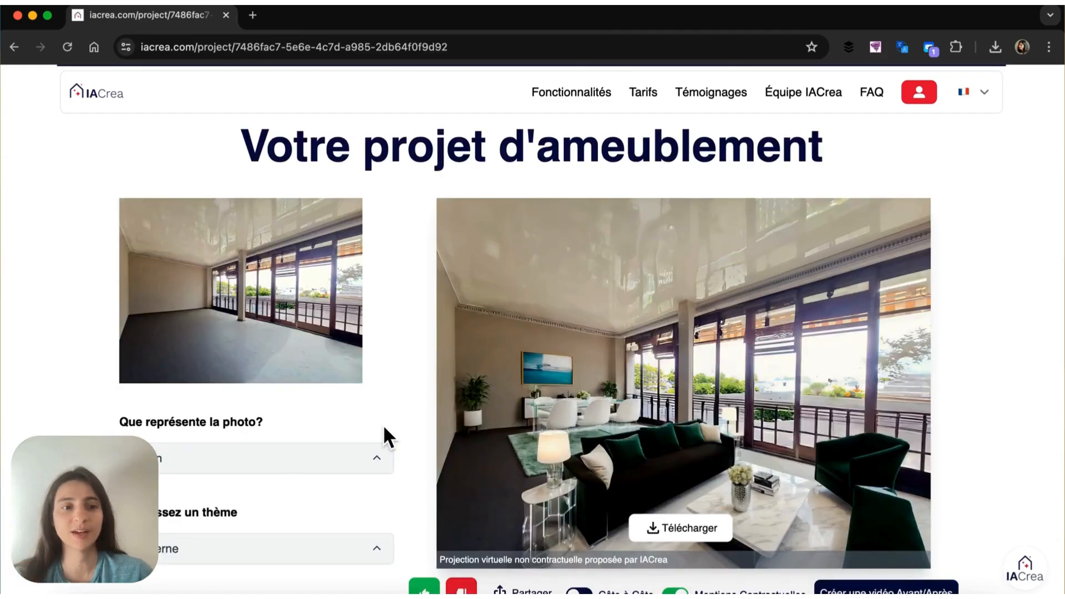
scroll(383, 424, down, 3)
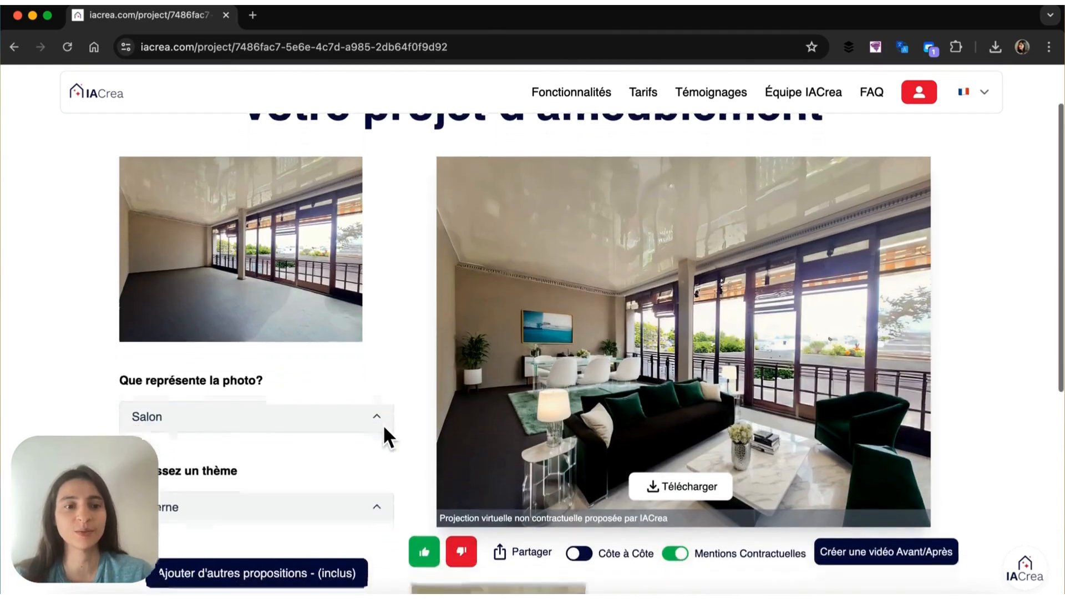
click(299, 491)
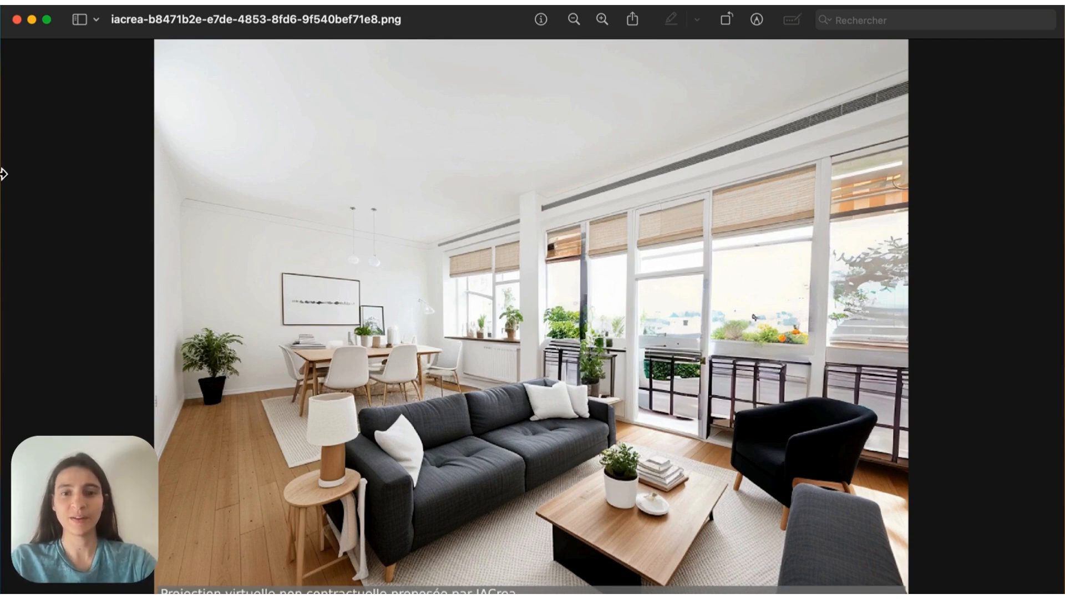
Resize the Scandinavian living room image window so it sits side by side with the original photo
drag(3, 174, 468, 188)
drag(599, 193, 607, 195)
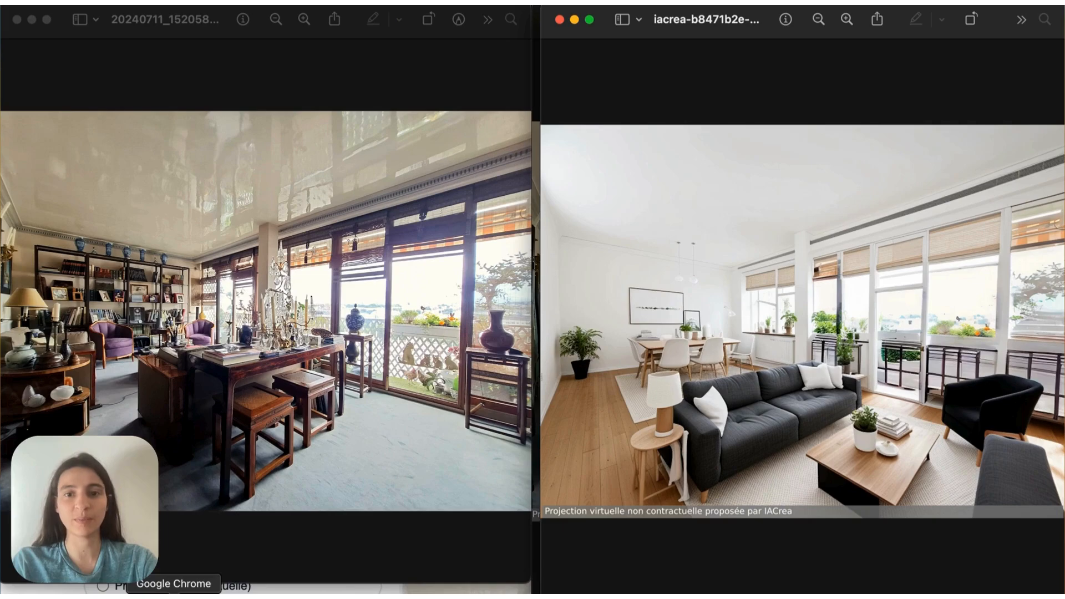
Switch to Google Chrome and open the Relooker/Rénover une pièce feature from the list of functions
click(173, 597)
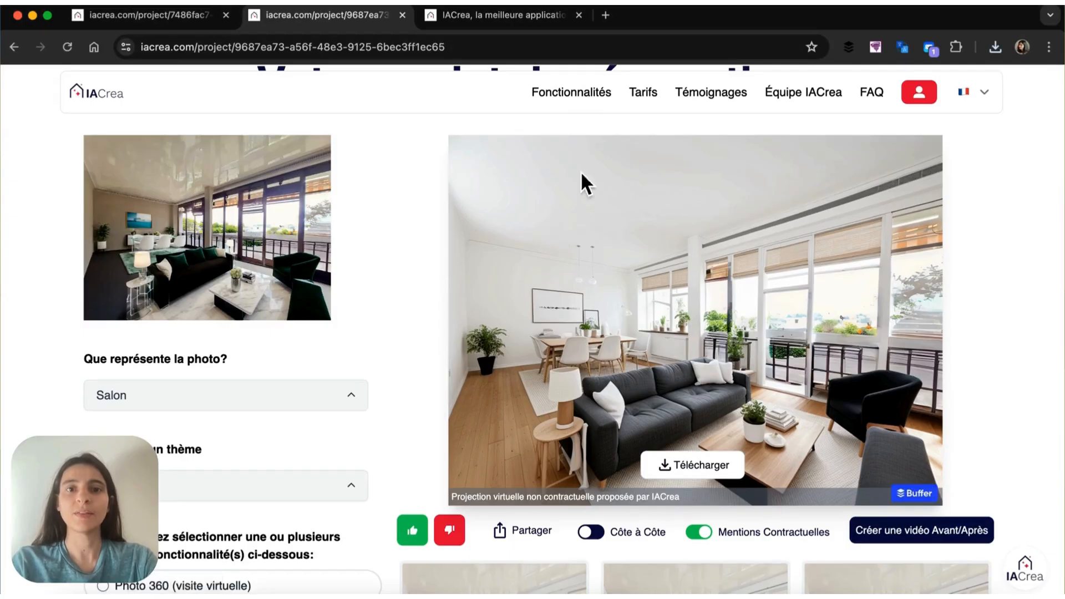
click(557, 94)
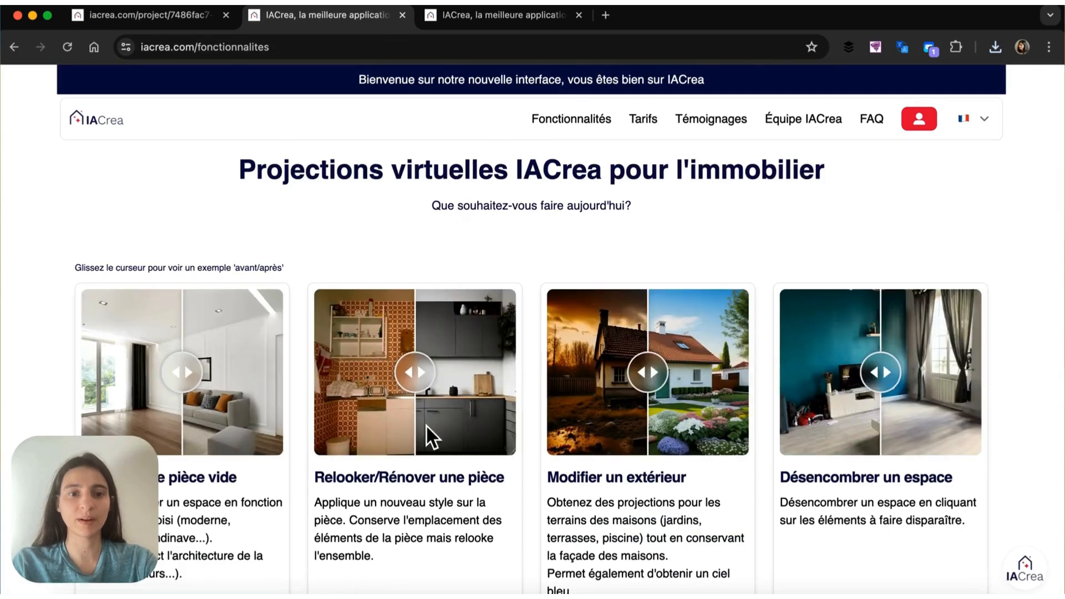
scroll(426, 425, down, 3)
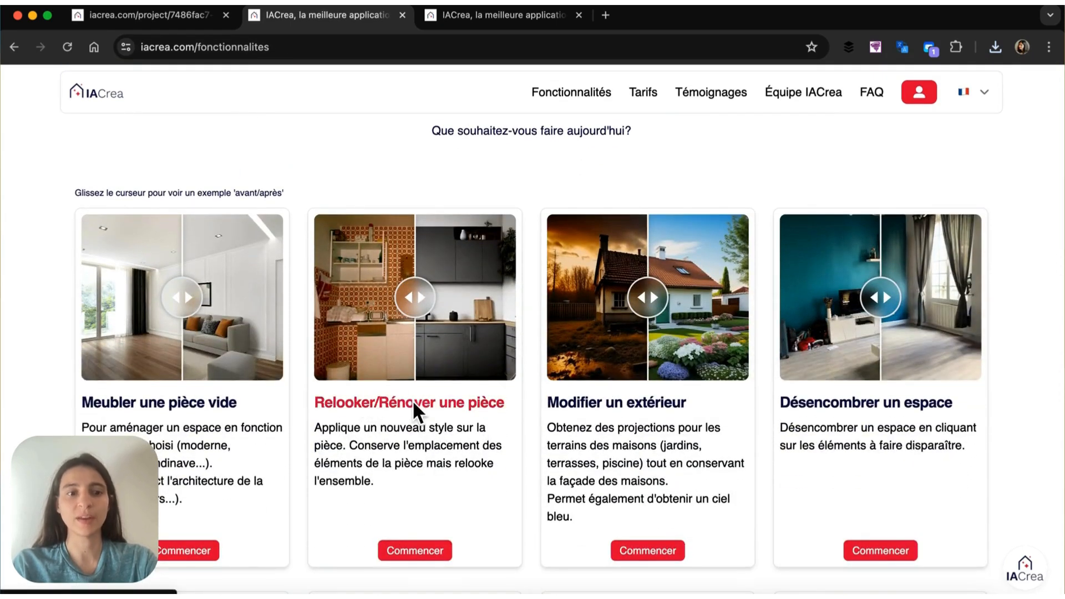
click(413, 404)
scroll(414, 409, down, 4)
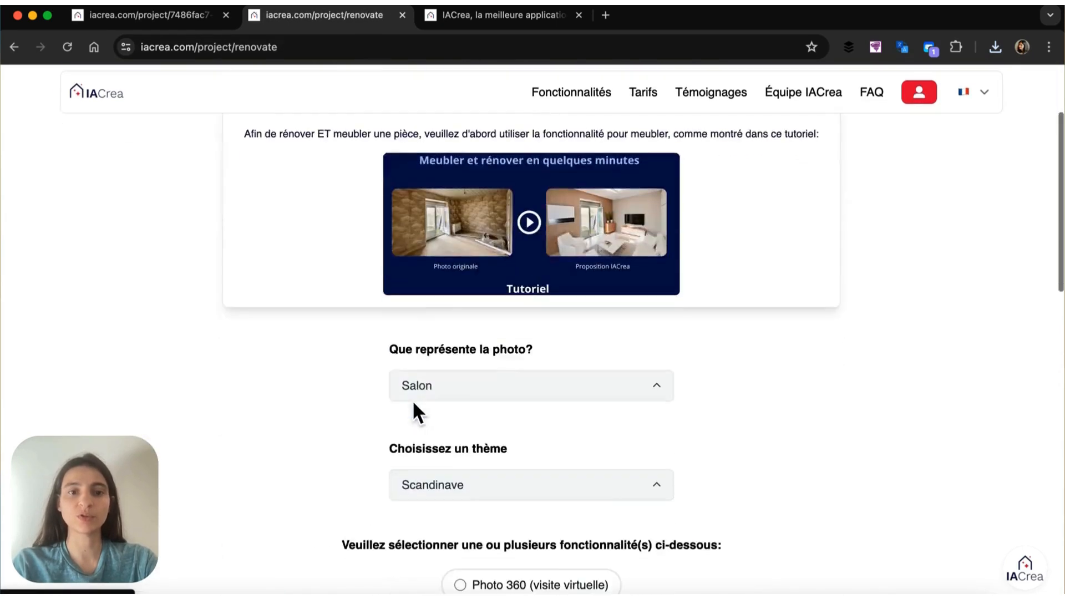
Look through the room types and themes of the renovation form, keeping Salon and Scandinave selected
click(440, 337)
scroll(427, 455, down, 1)
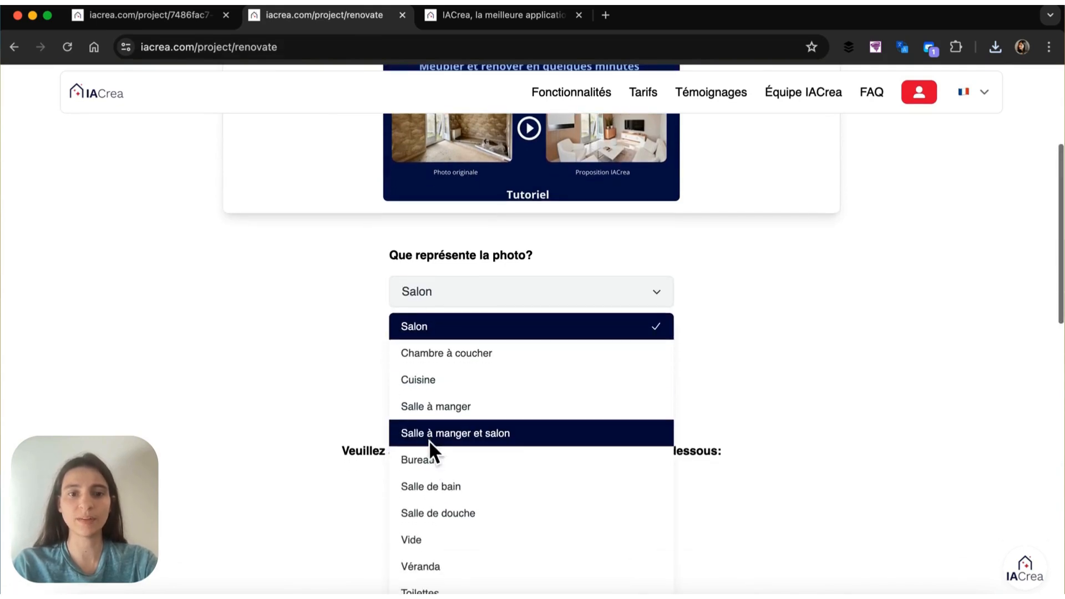
click(347, 420)
scroll(366, 377, down, 1)
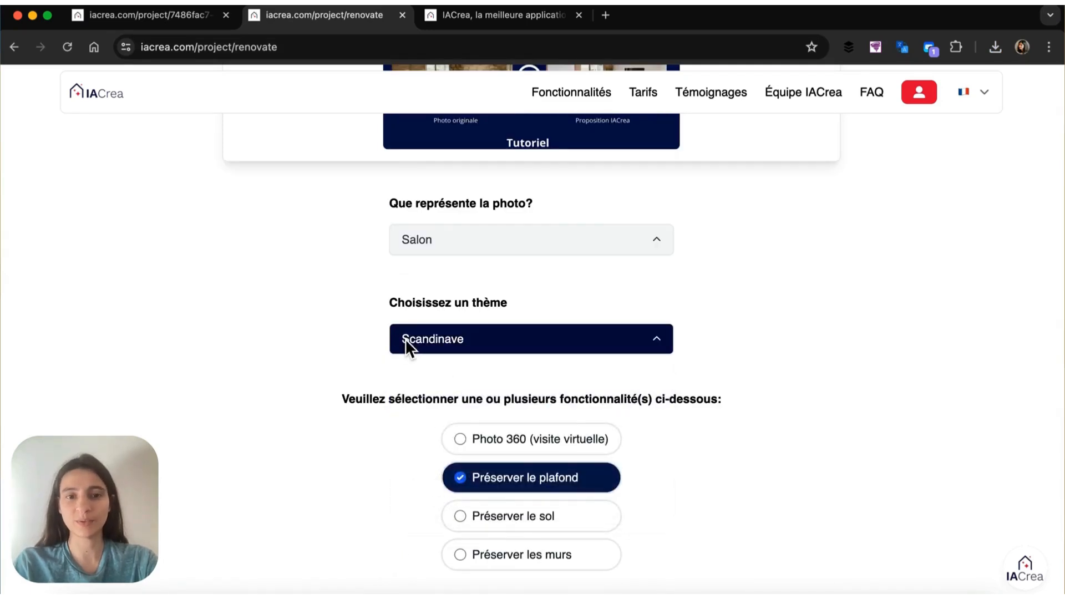
click(407, 339)
click(370, 341)
Deselect the Préserver le plafond option in the renovation form
scroll(370, 344, down, 3)
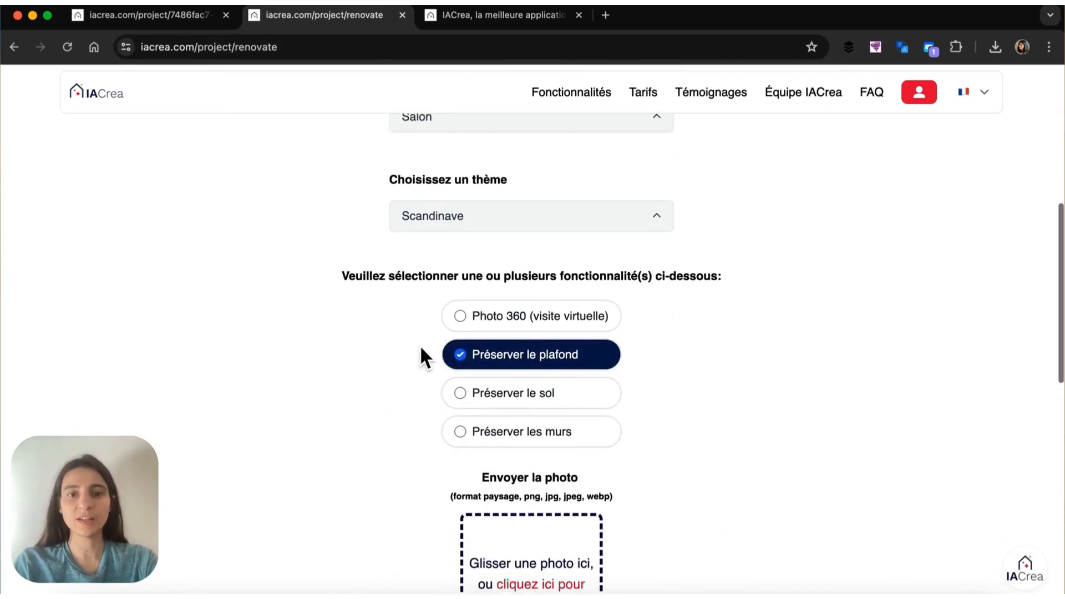
click(465, 302)
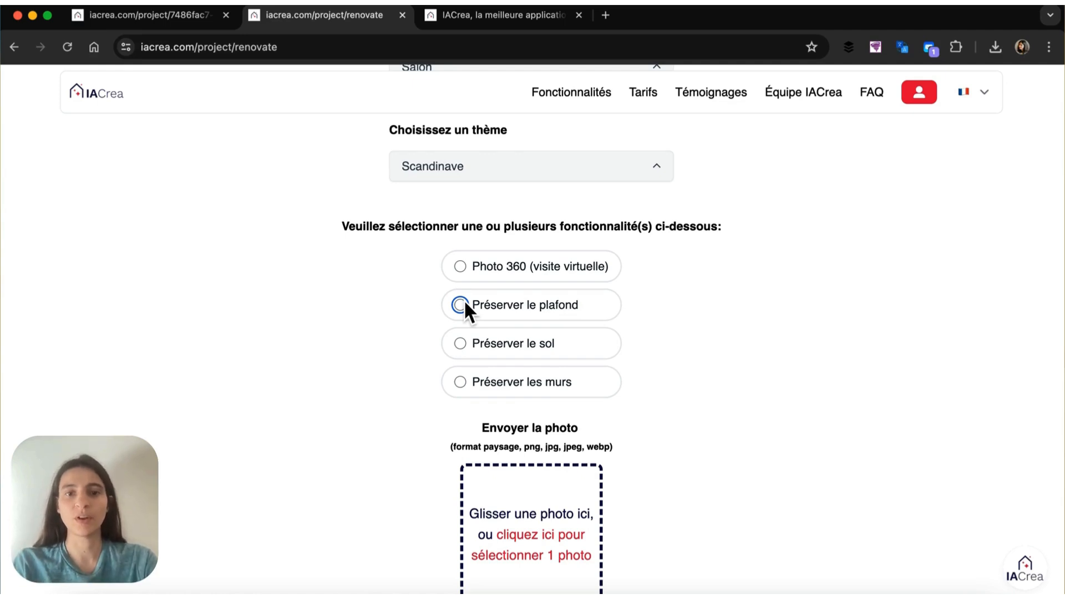
scroll(465, 302, down, 2)
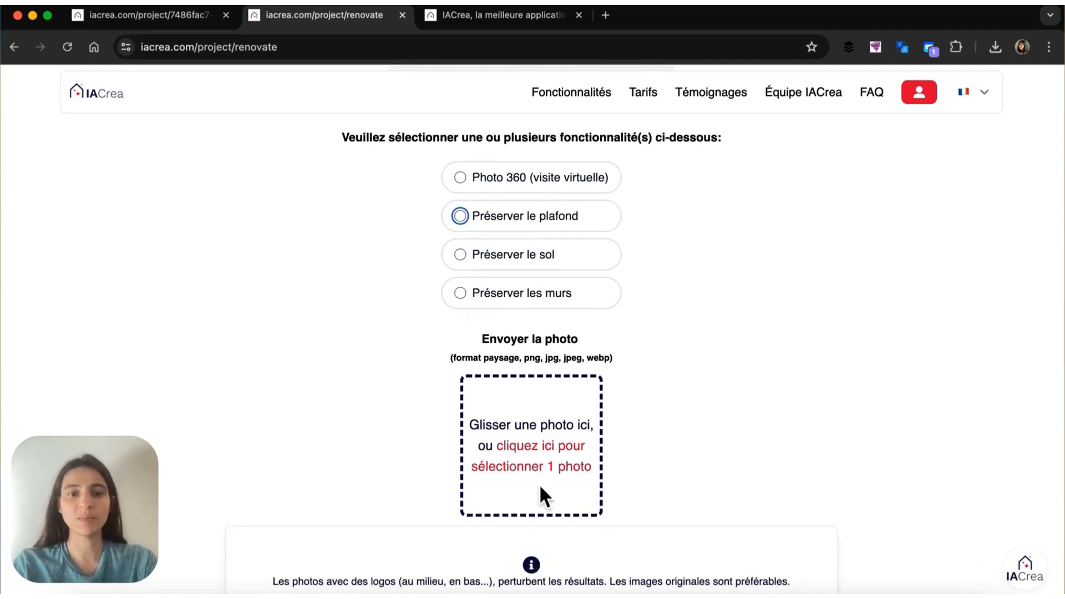
Check the advice on photos with logos and the rest of the renovation page, and return to the side-by-side before and after images
scroll(423, 355, down, 7)
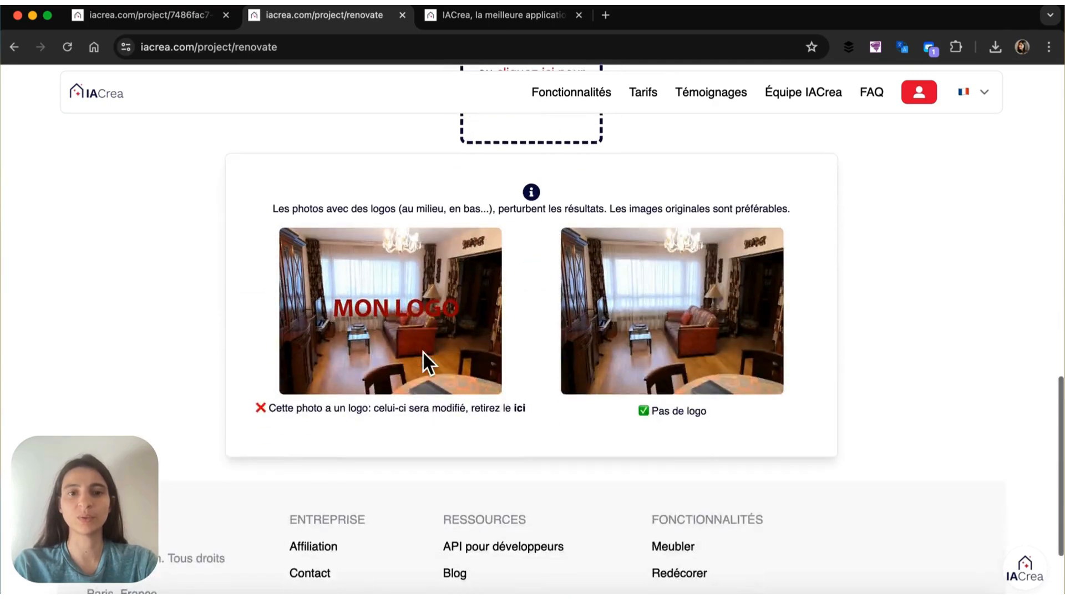
scroll(423, 355, up, 11)
scroll(422, 351, up, 5)
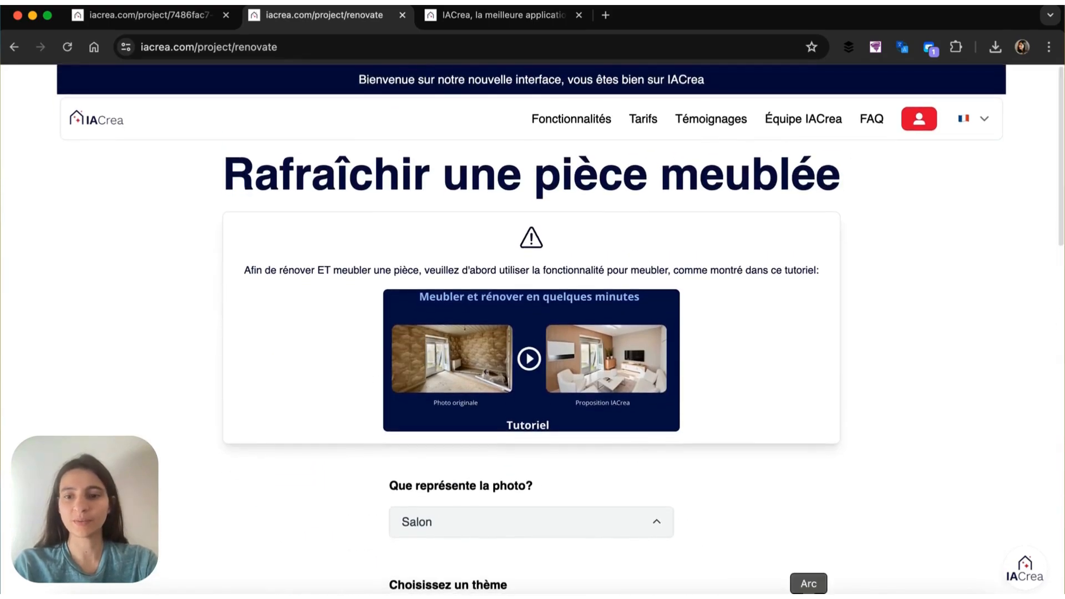
click(840, 592)
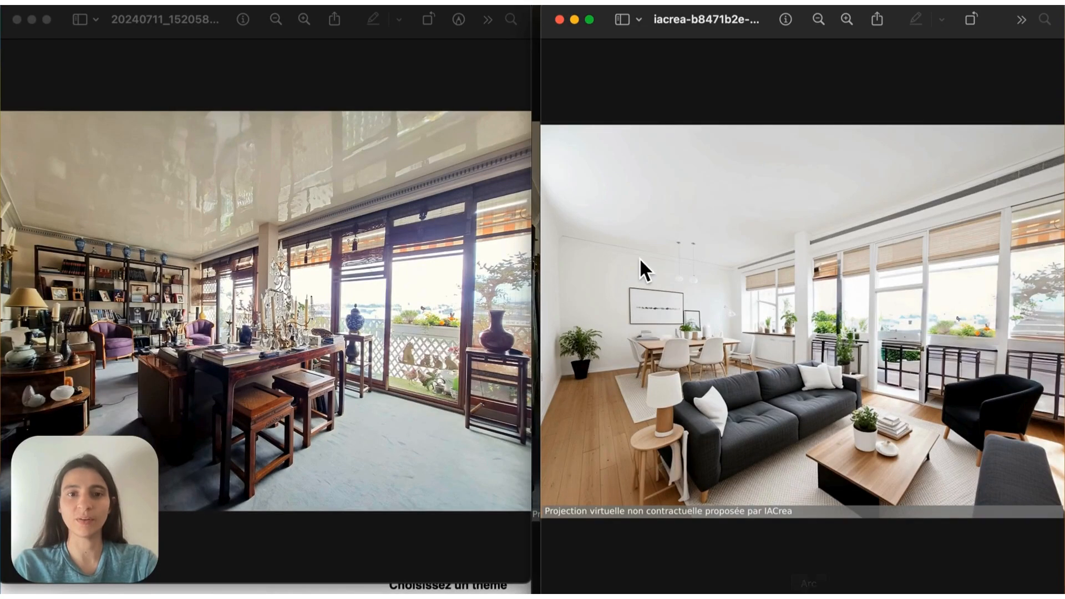